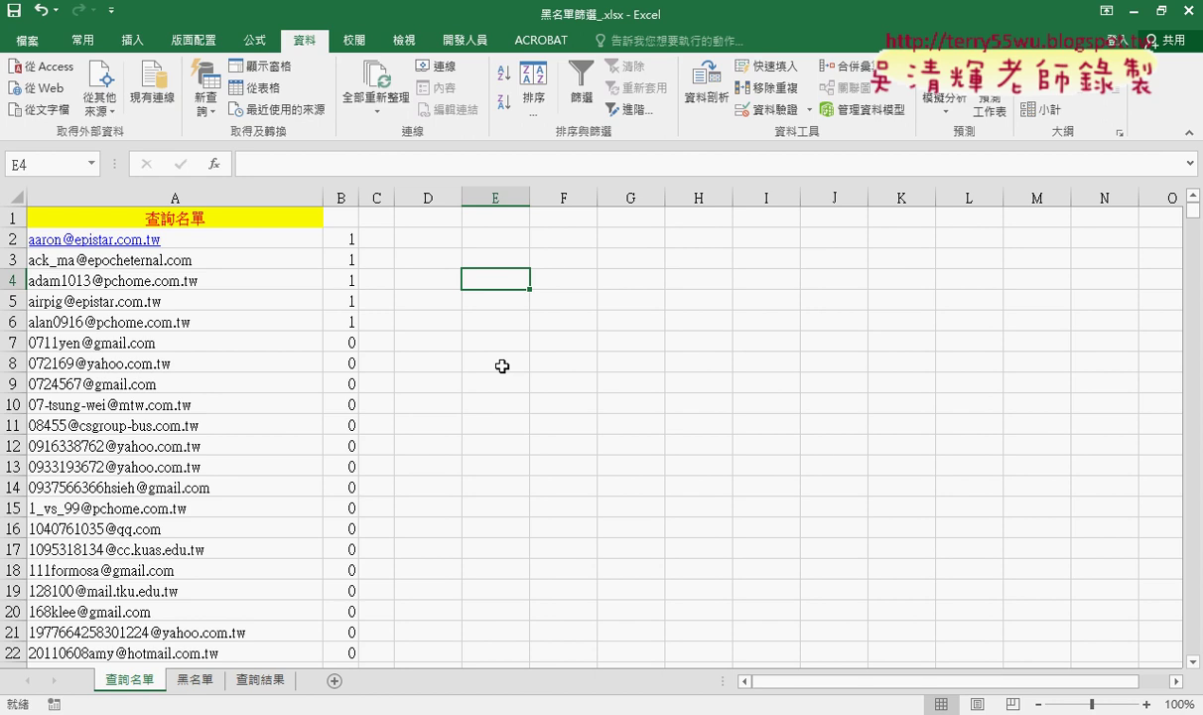
Step: Show the Developer tab and go to the 查詢結果 sheet with its email list and query buttons
{"action": "left_click", "coordinate": [465, 39]}
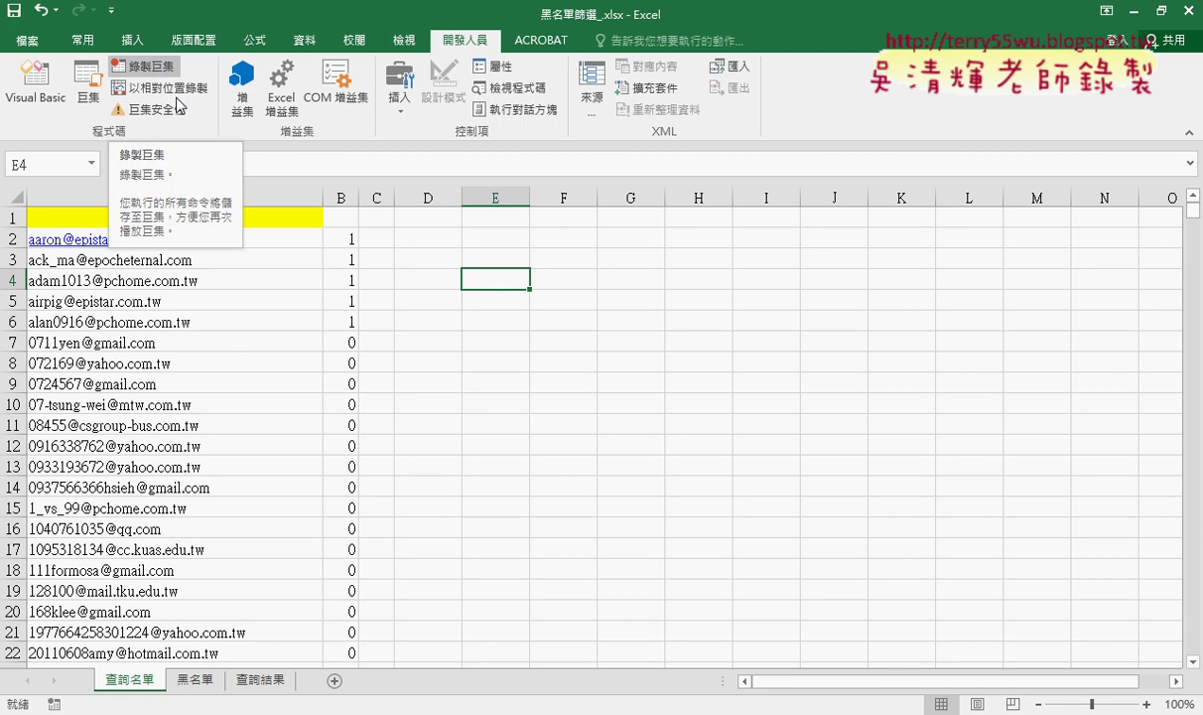
{"action": "left_click", "coordinate": [263, 680]}
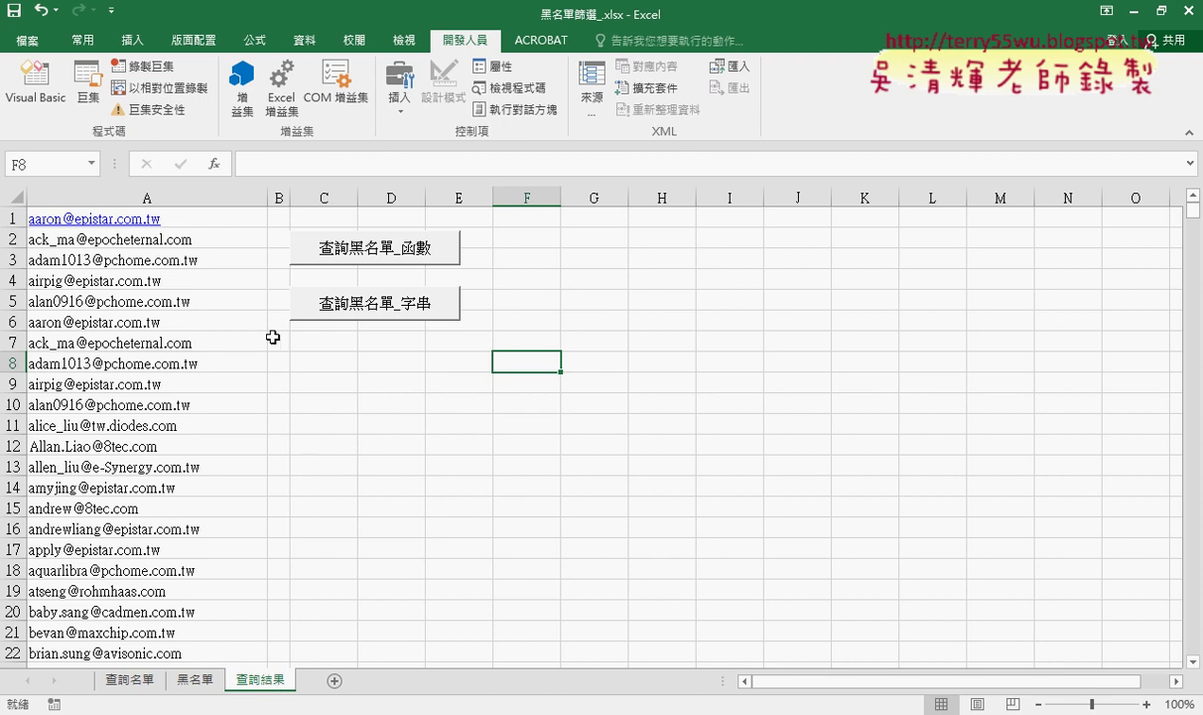
Step: Test-clear the column A email list on 查詢結果, restore it, then go to 查詢名單
{"action": "left_click", "coordinate": [577, 309]}
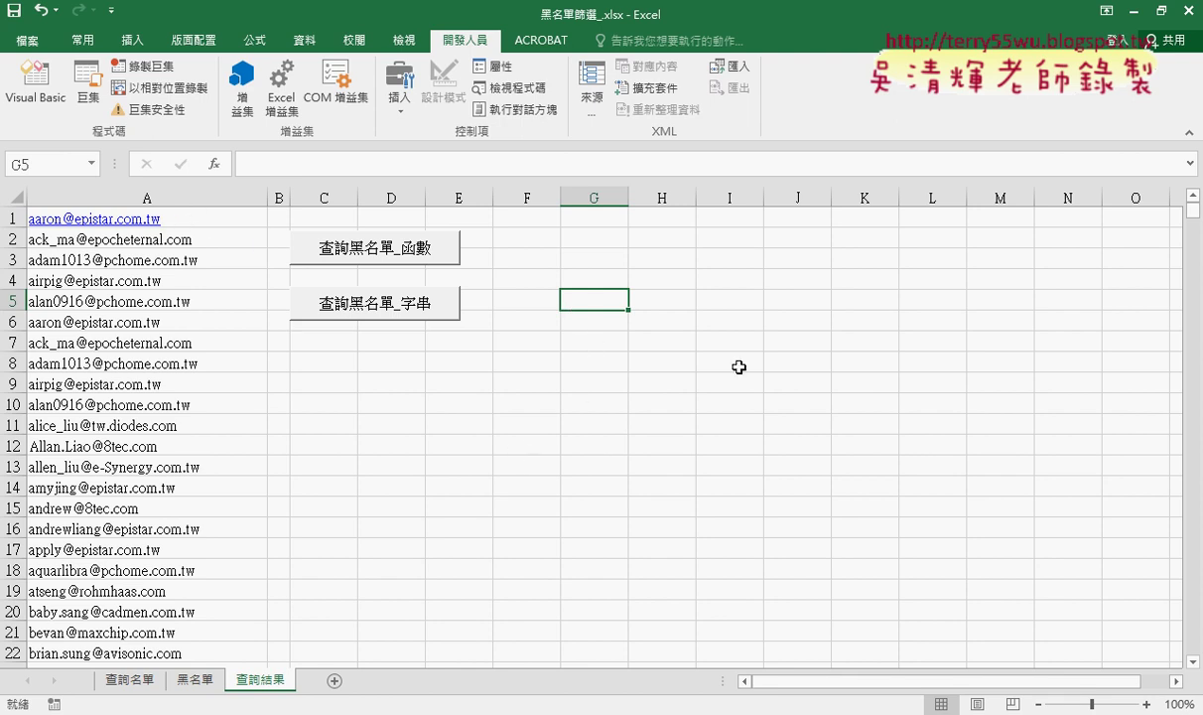
{"action": "left_click", "coordinate": [230, 215]}
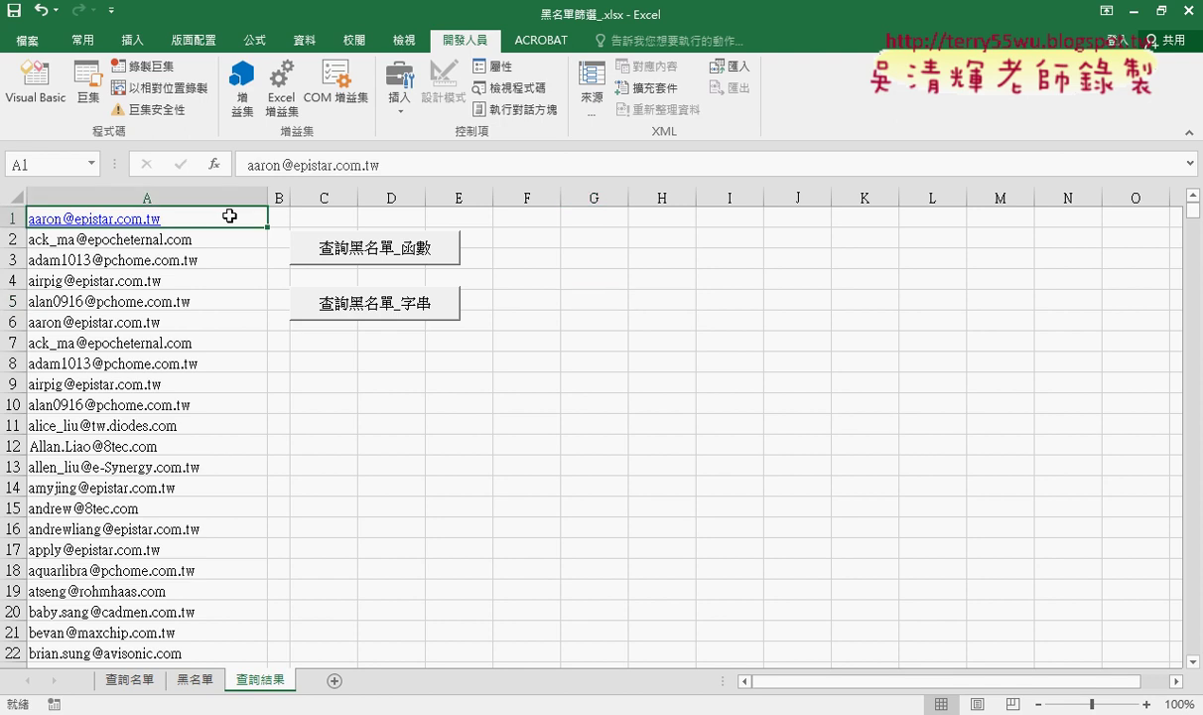
{"action": "key", "text": "ctrl+shift+Down"}
{"action": "key", "text": "Delete"}
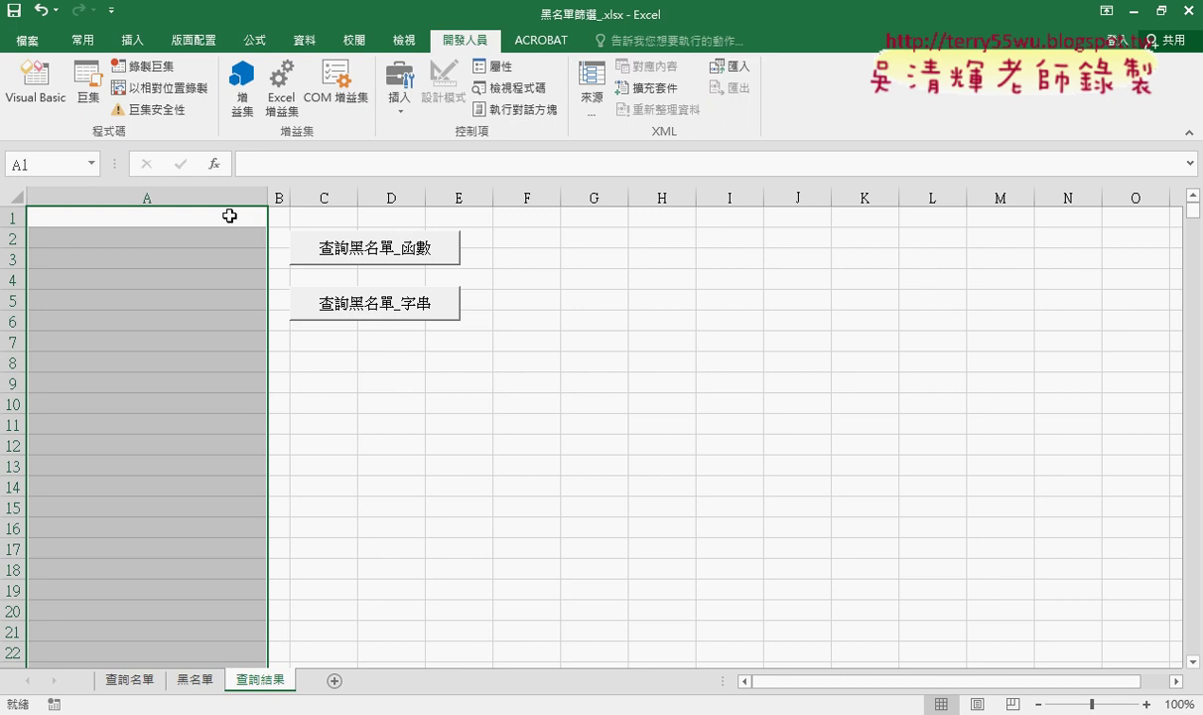
{"action": "key", "text": "ctrl+v"}
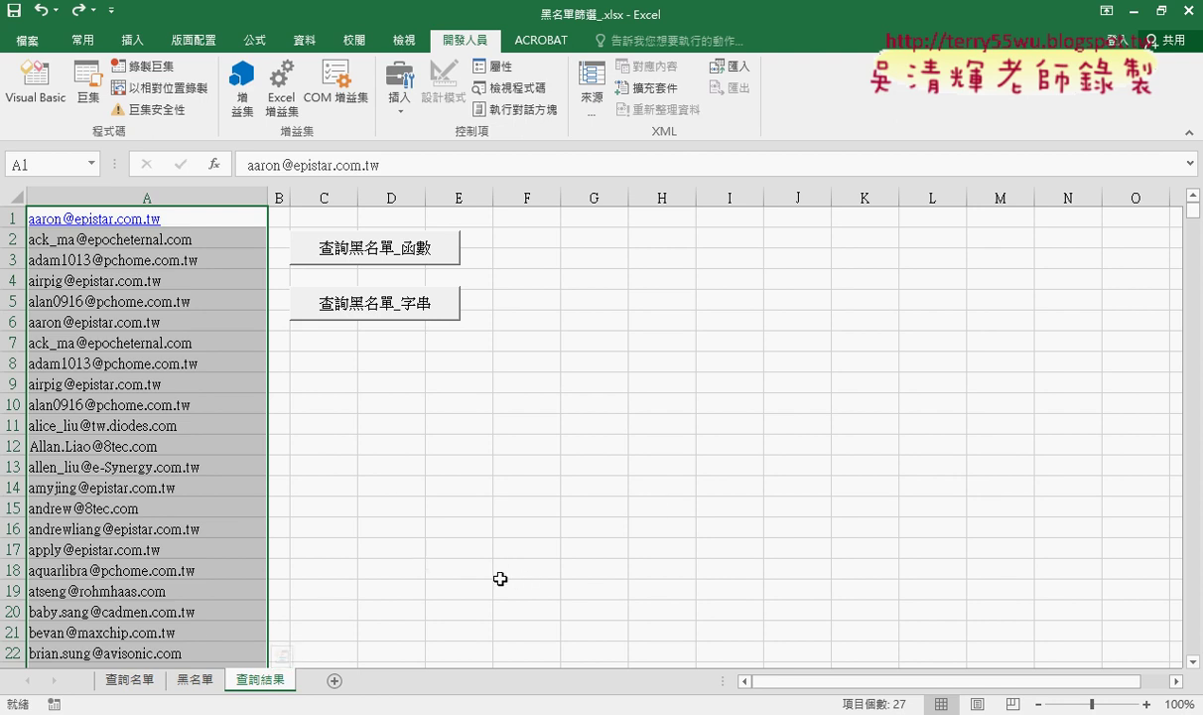
{"action": "left_click", "coordinate": [129, 681]}
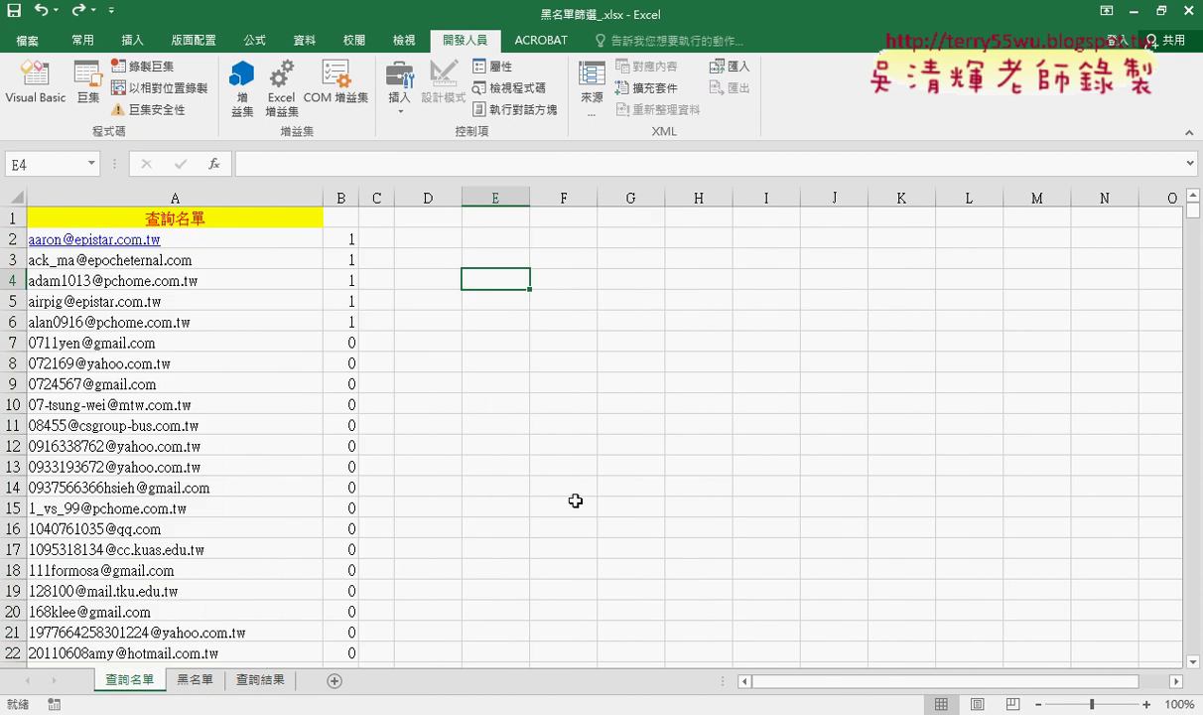
Step: View B2's blacklist COUNTIF formula on 查詢名單 without changing it, then return to 查詢結果
{"action": "left_click", "coordinate": [338, 241]}
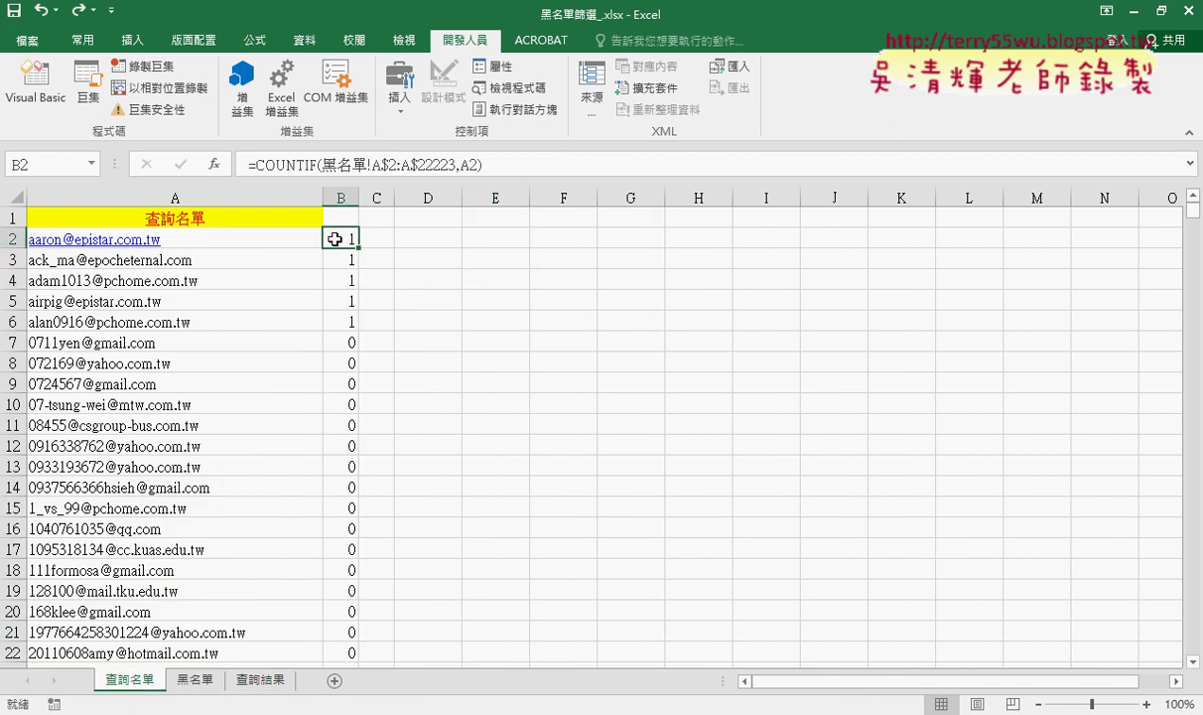
{"action": "left_click", "coordinate": [319, 165]}
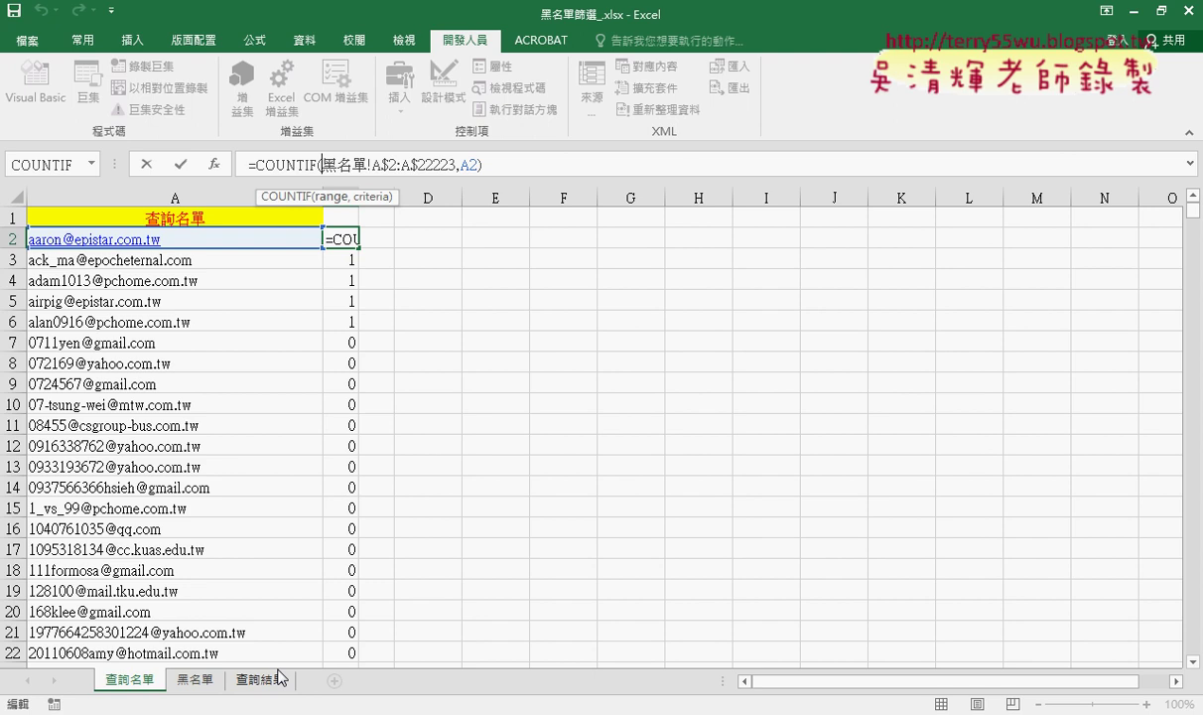
{"action": "left_click", "coordinate": [146, 163]}
{"action": "left_click", "coordinate": [477, 402]}
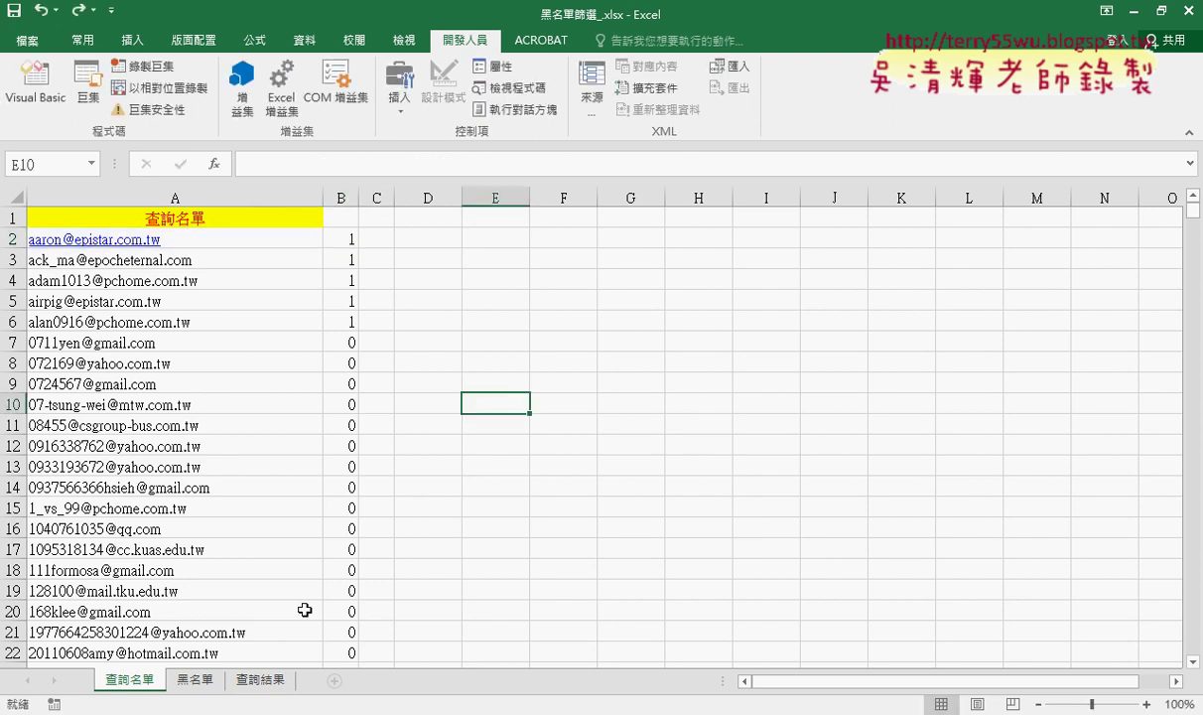
{"action": "left_click", "coordinate": [260, 679]}
{"action": "left_click", "coordinate": [471, 459]}
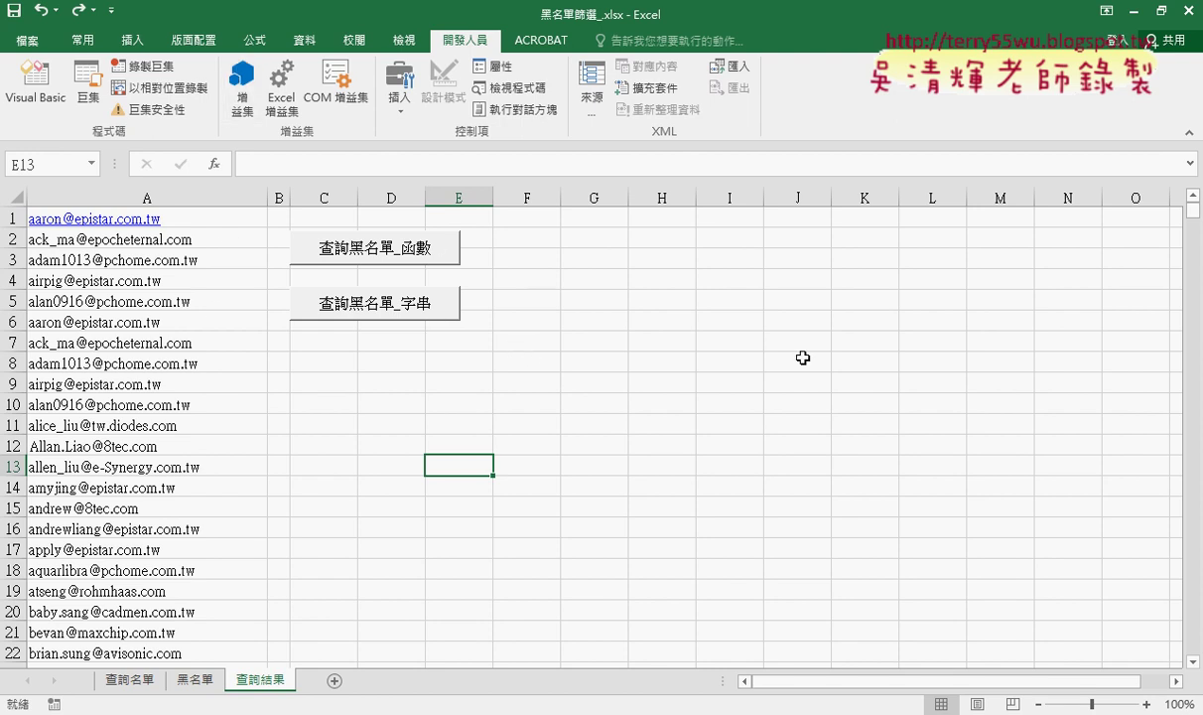
Step: Start recording a new macro named 清除
{"action": "left_click", "coordinate": [140, 66]}
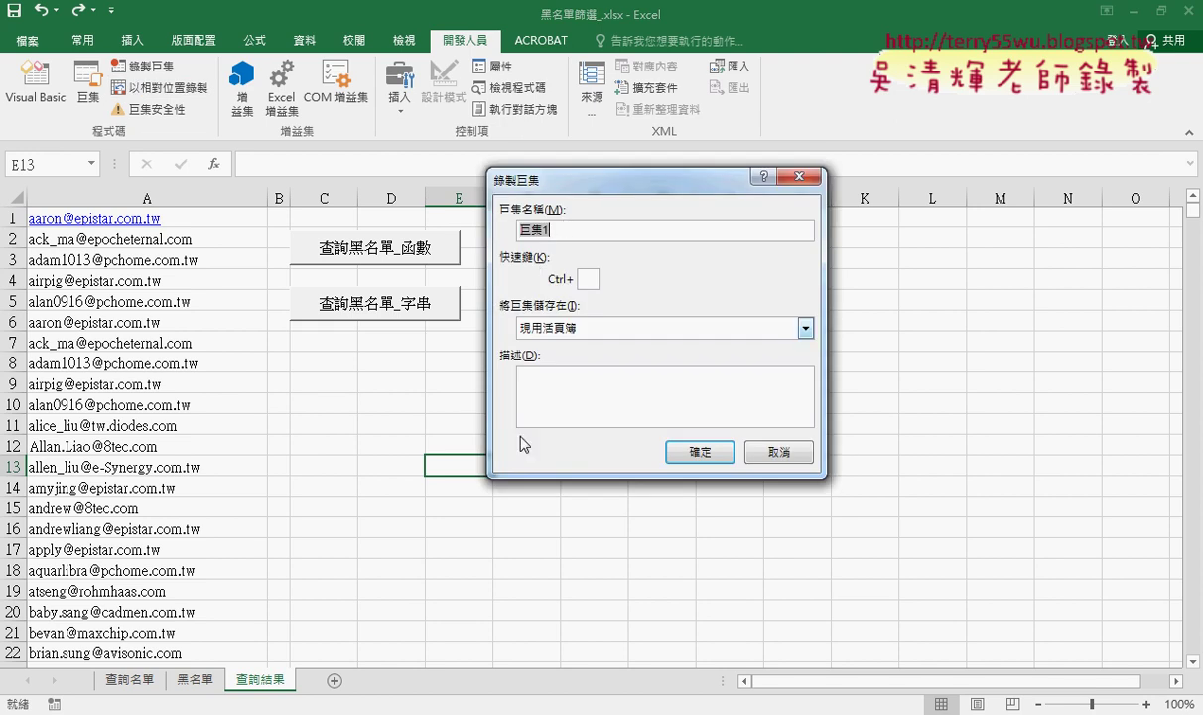
{"action": "left_click", "coordinate": [549, 229]}
{"action": "type", "text": "ㄑㄧ"}
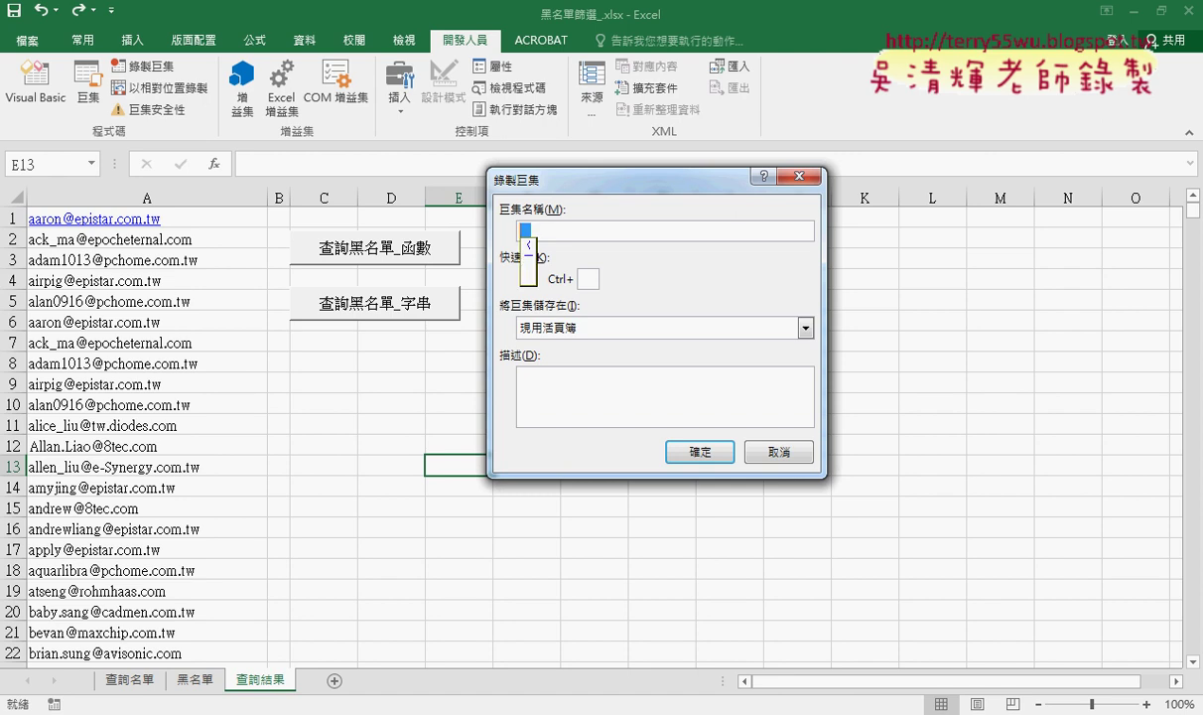
{"action": "type", "text": "清除"}
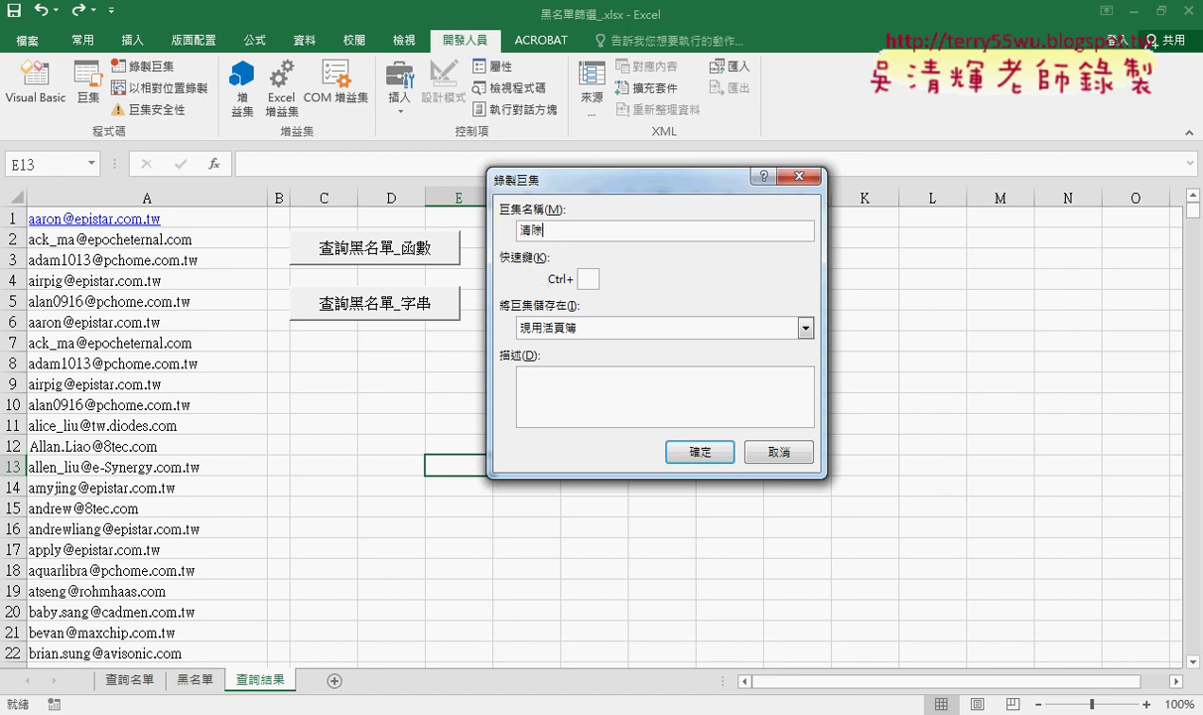
{"action": "left_click", "coordinate": [711, 454]}
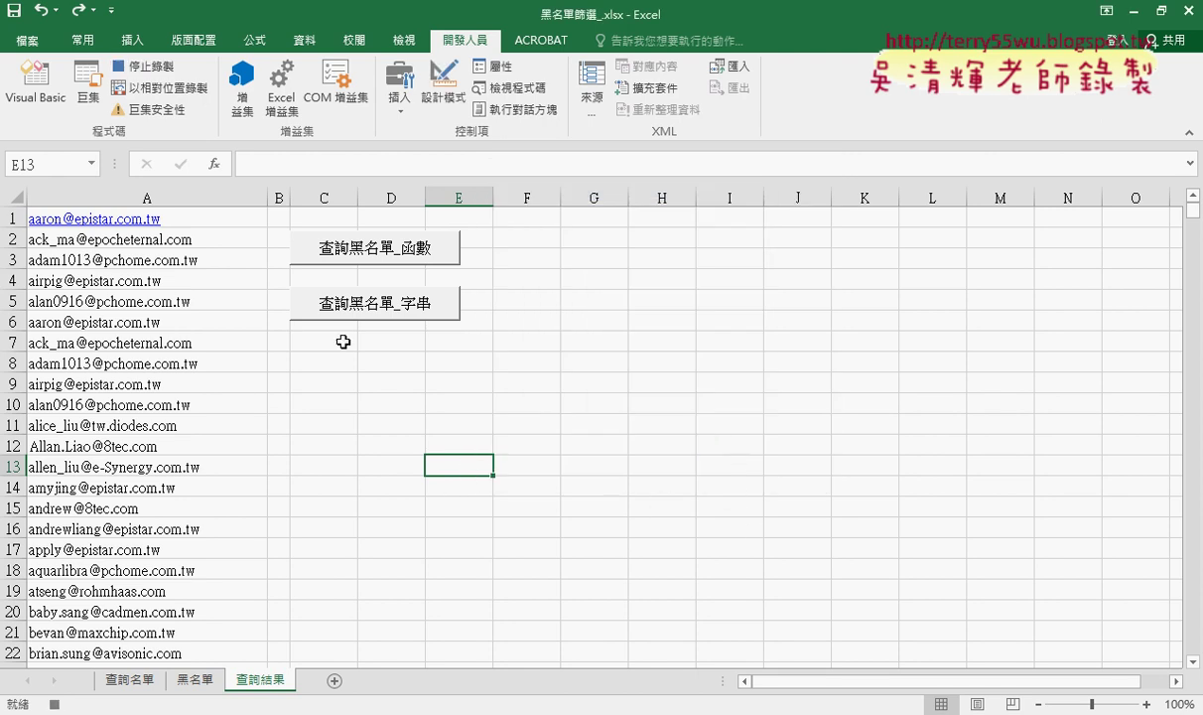
Step: Clear the email list from A1 down column A, then stop recording
{"action": "left_click", "coordinate": [194, 217]}
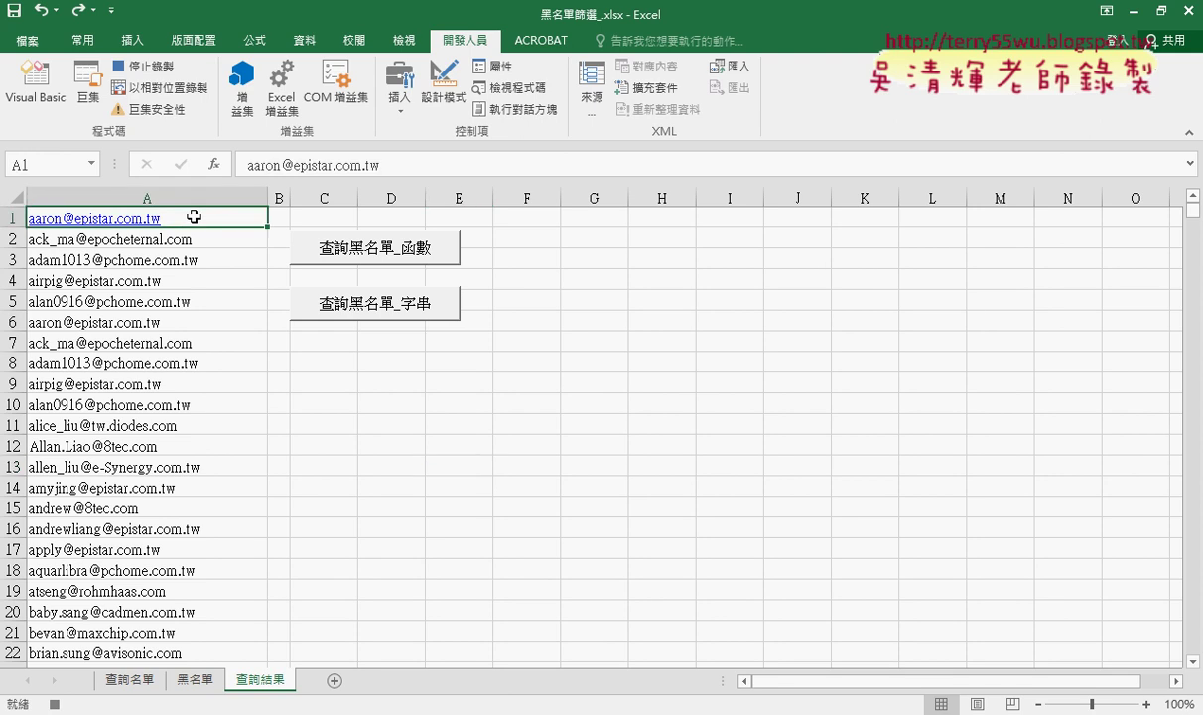
{"action": "key", "text": "ctrl+shift+Down"}
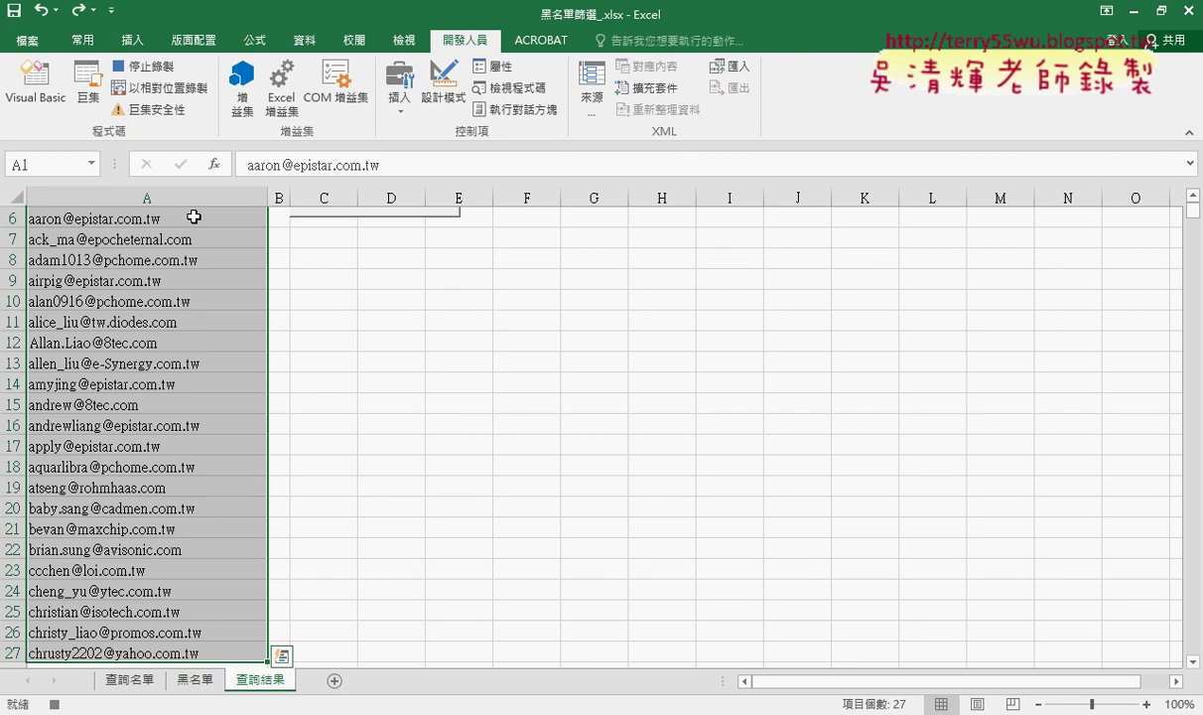
{"action": "scroll", "coordinate": [194, 216], "scroll_direction": "up", "scroll_amount": 2}
{"action": "key", "text": "Delete"}
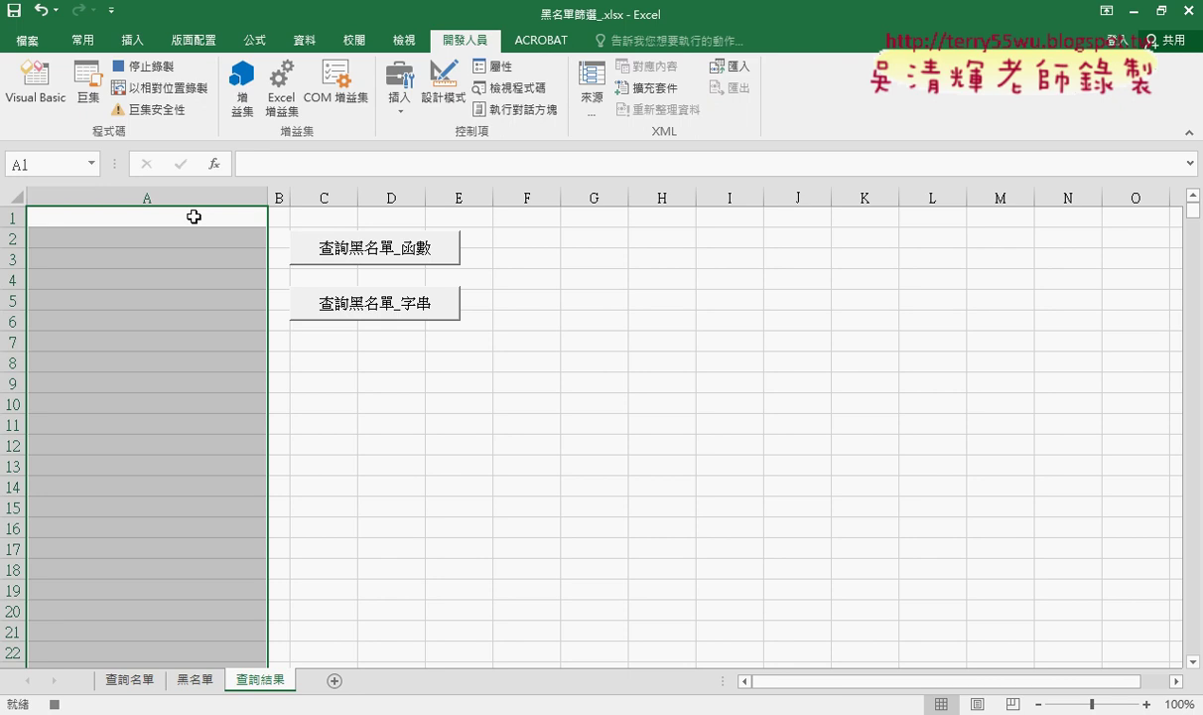
{"action": "left_click", "coordinate": [149, 68]}
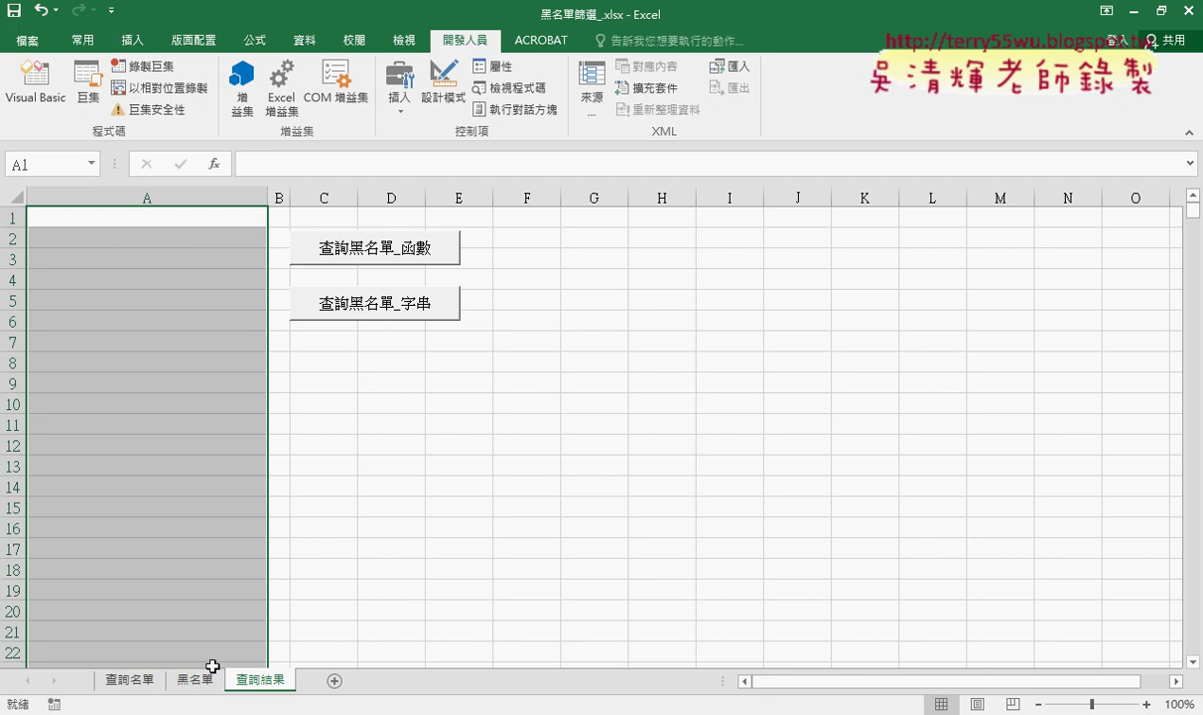
Step: Start recording a second macro named 黑名單篩選, stored in the current workbook
{"action": "left_click", "coordinate": [472, 552]}
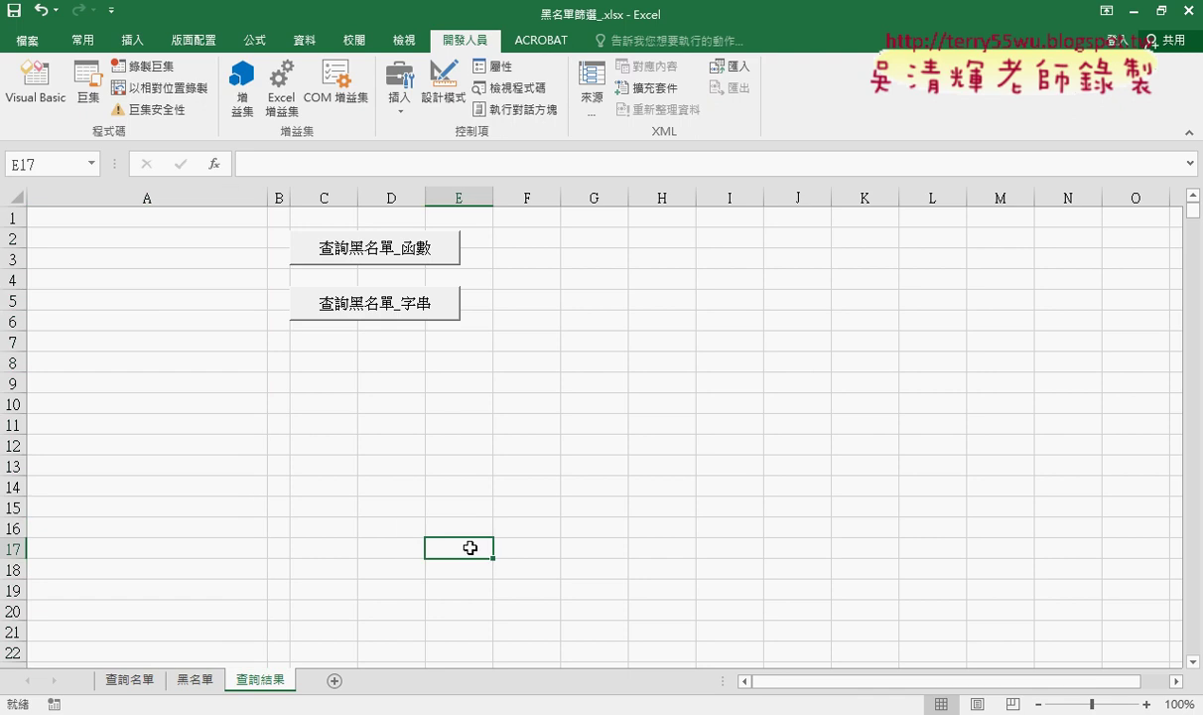
{"action": "left_click", "coordinate": [152, 69]}
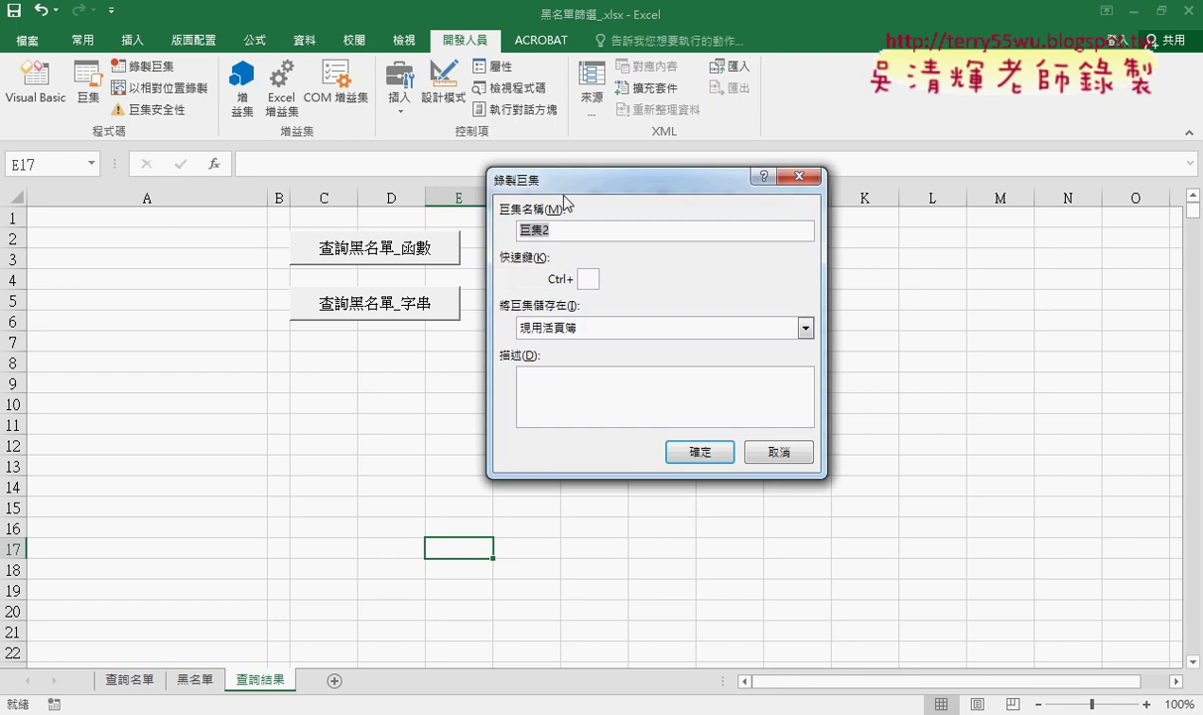
{"action": "type", "text": "黑"}
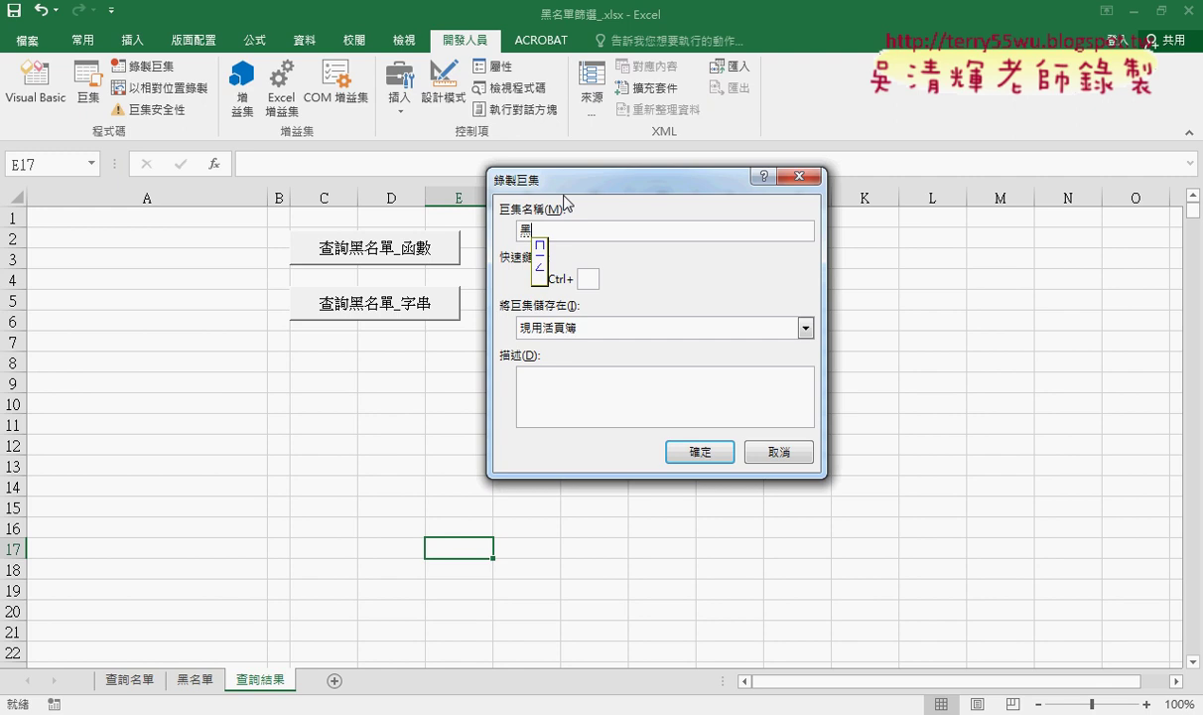
{"action": "type", "text": "名單"}
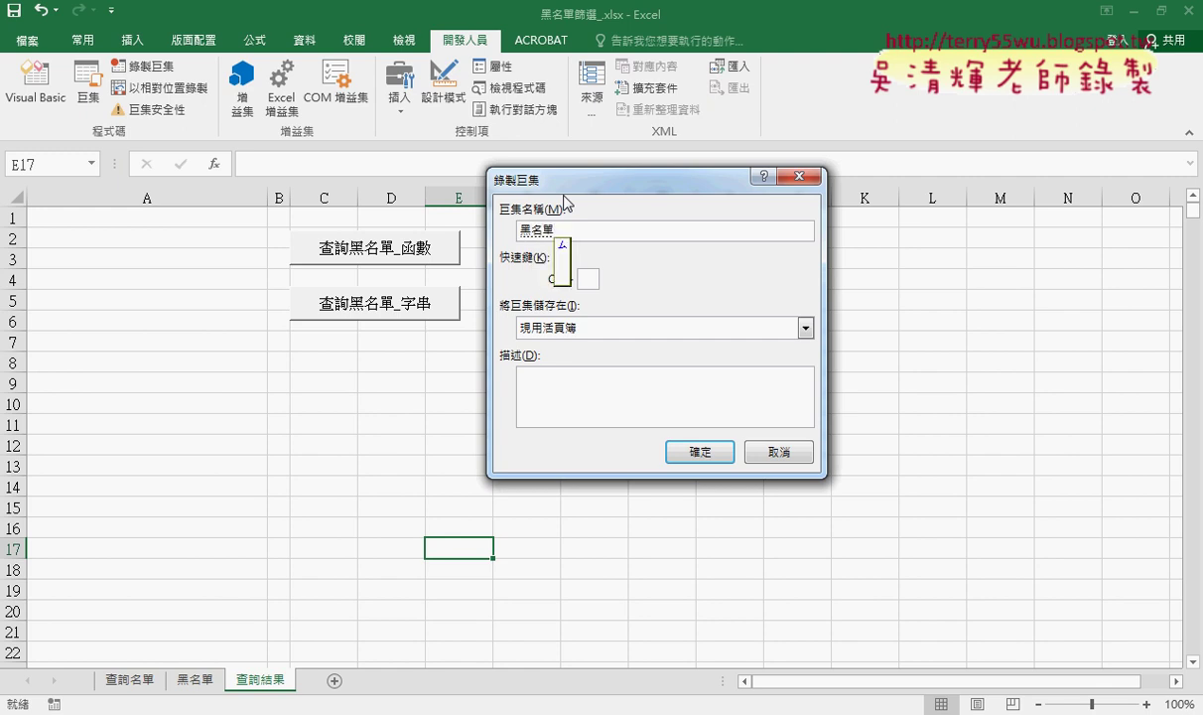
{"action": "type", "text": "篩選"}
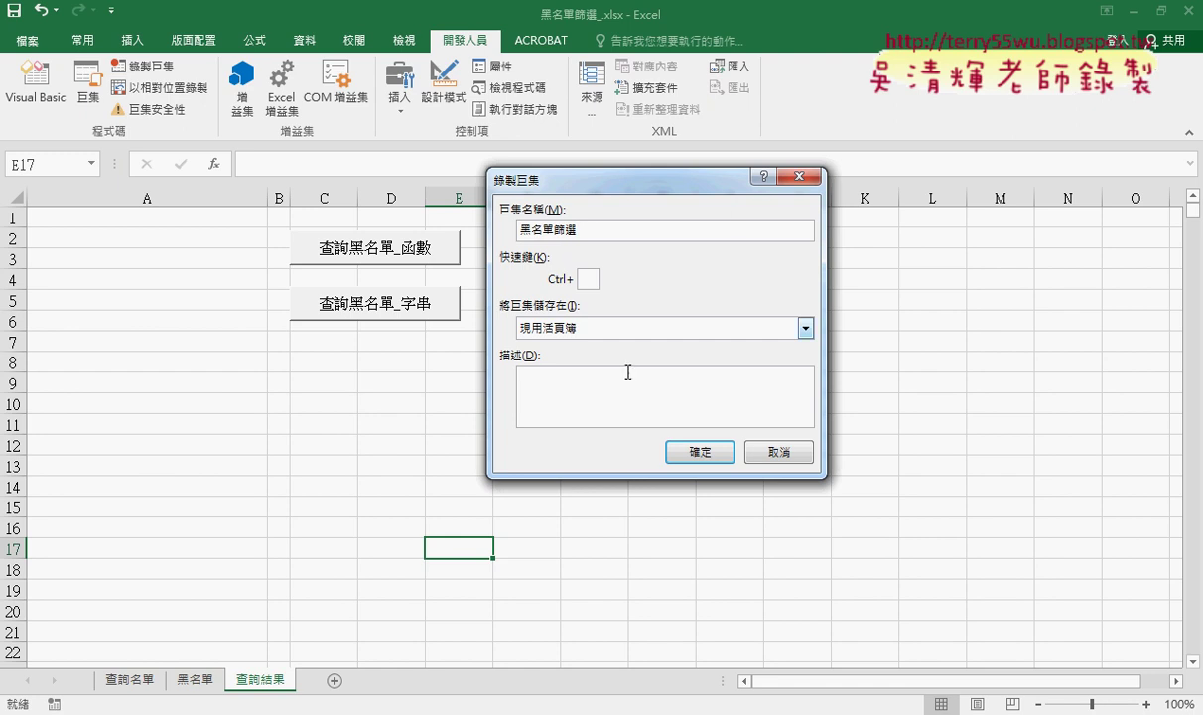
{"action": "left_click", "coordinate": [706, 455]}
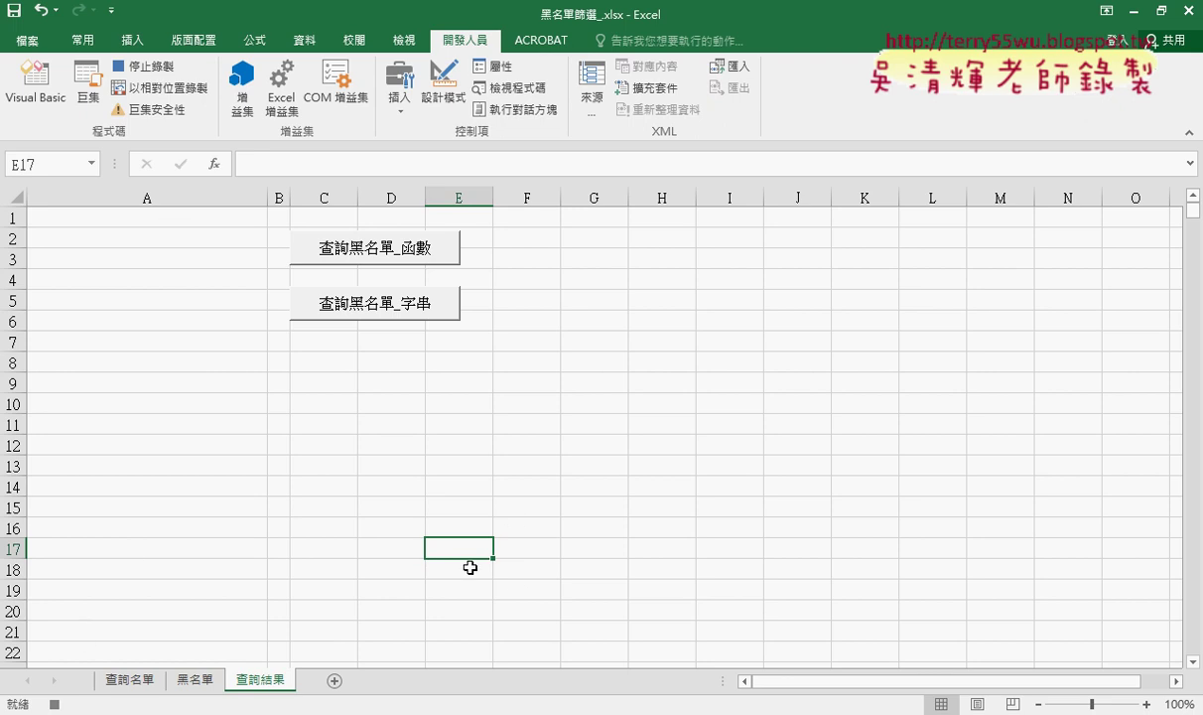
Step: Re-confirm B2's COUNTIF formula on 查詢名單 and fill it down column B, flagging 27 addresses
{"action": "left_click", "coordinate": [130, 680]}
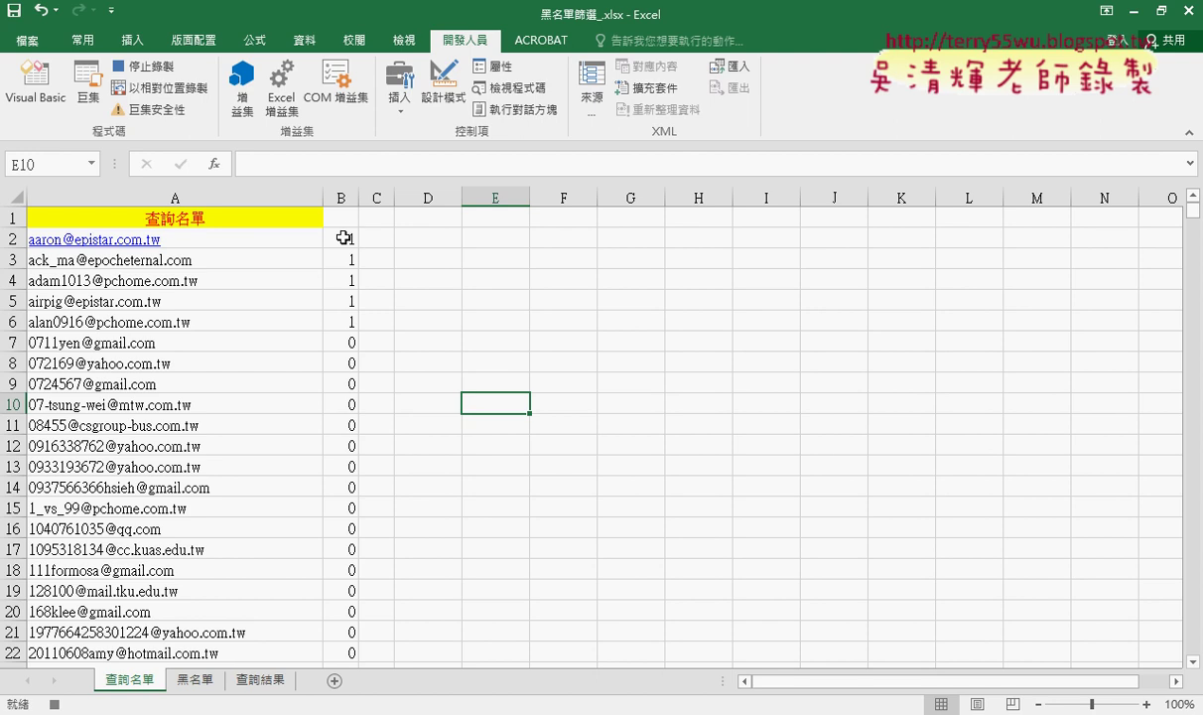
{"action": "left_click", "coordinate": [343, 236]}
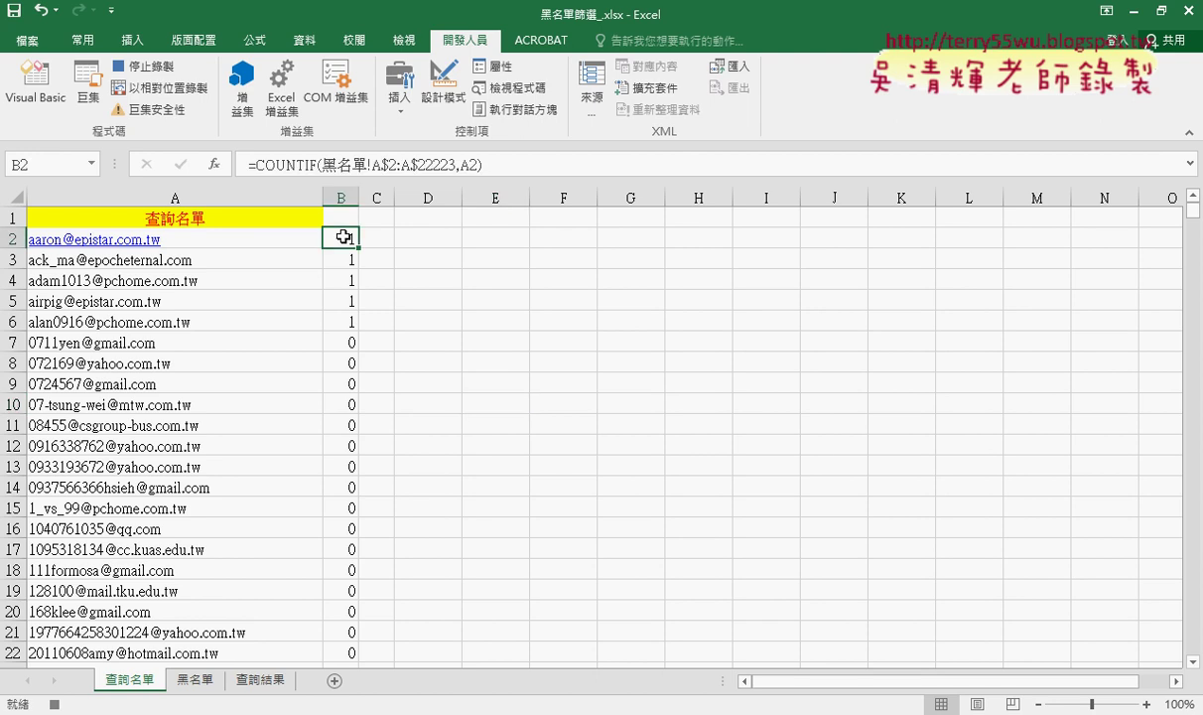
{"action": "left_click", "coordinate": [298, 163]}
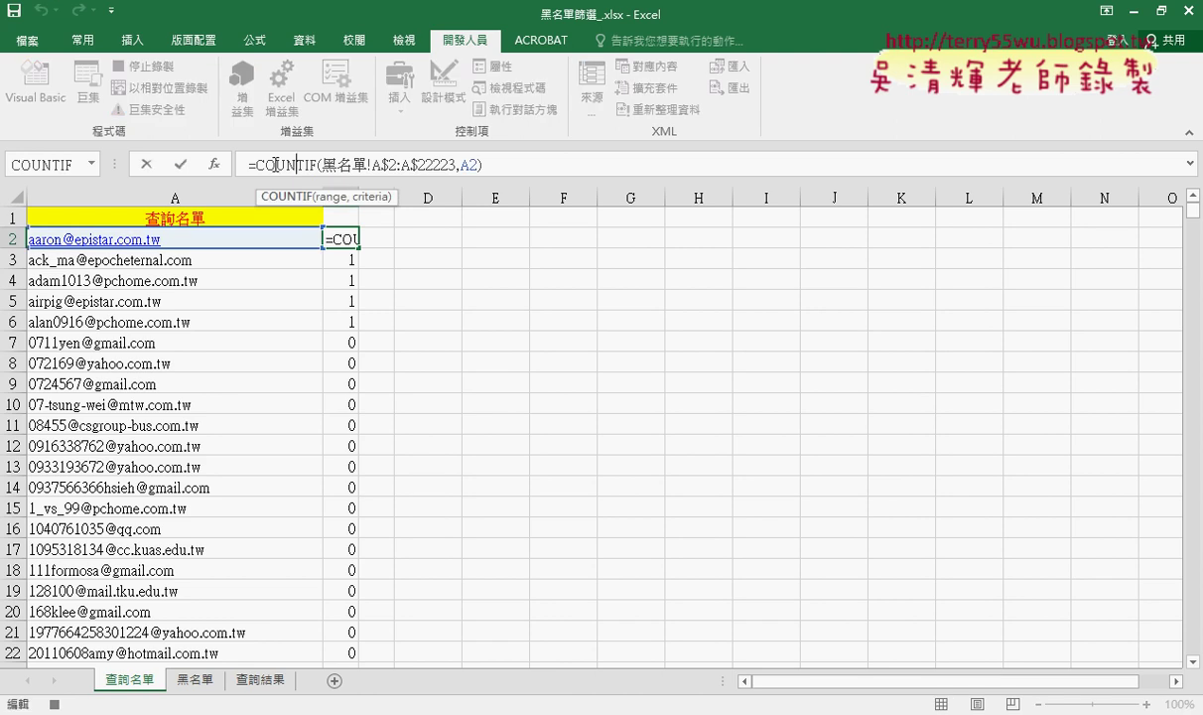
{"action": "left_click", "coordinate": [181, 164]}
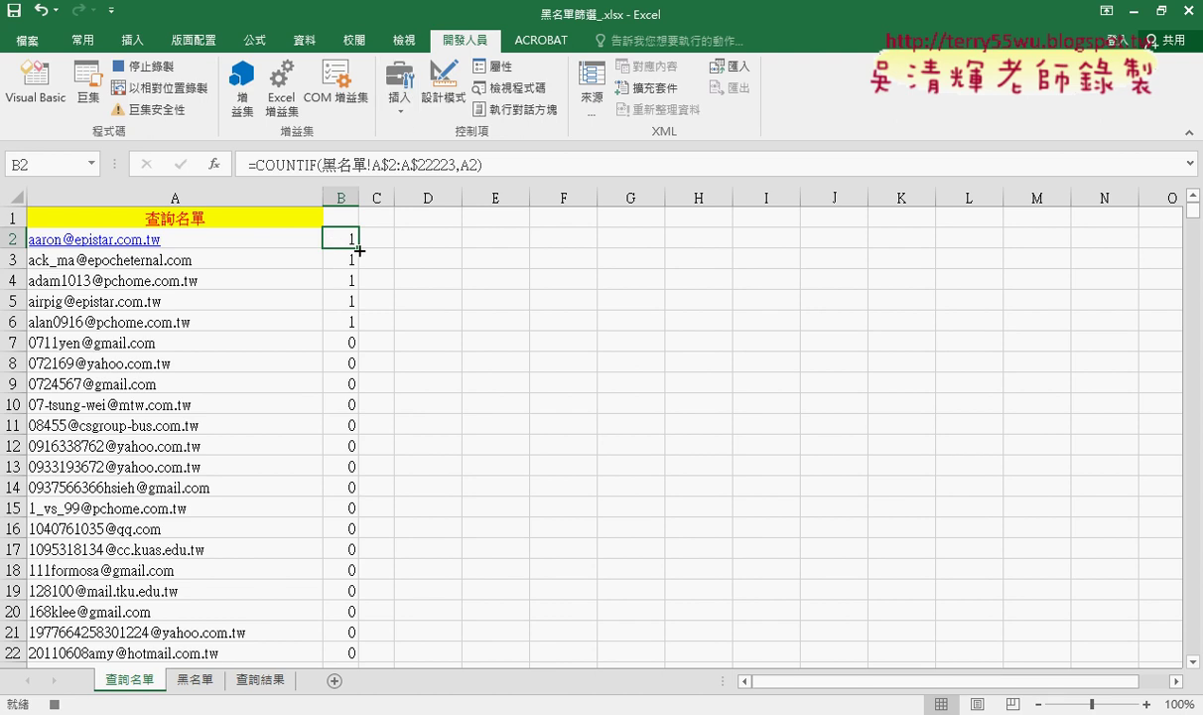
{"action": "double_click", "coordinate": [358, 247]}
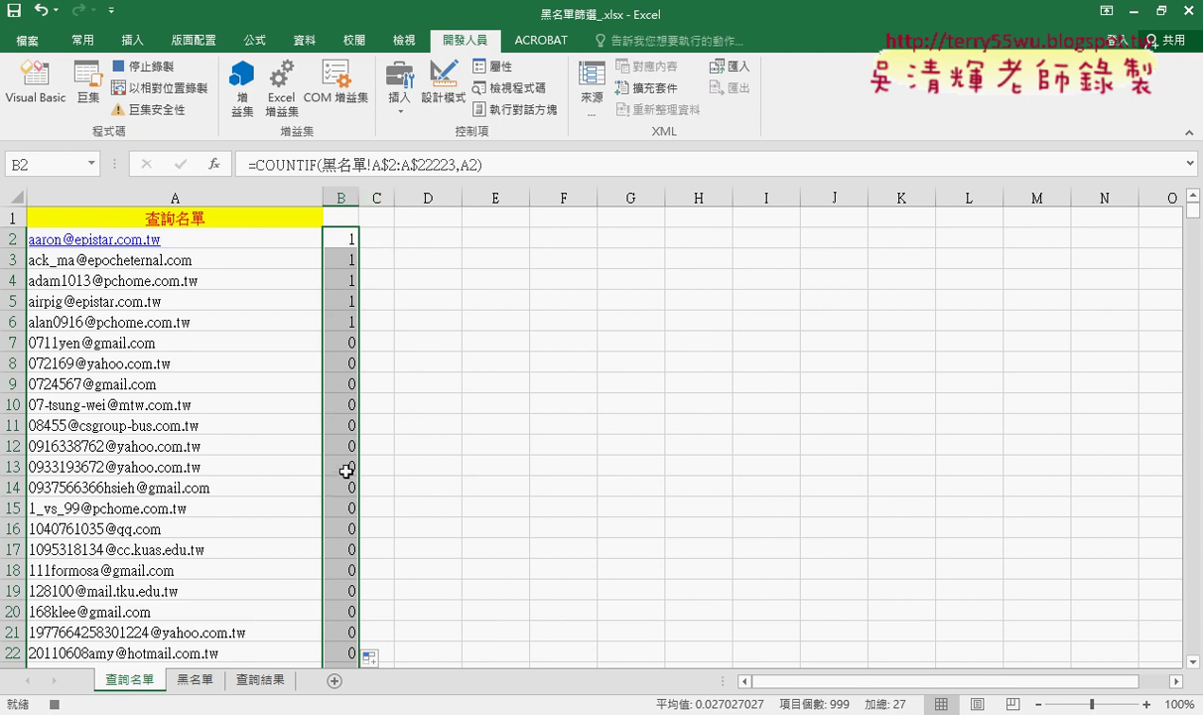
{"action": "left_click", "coordinate": [341, 215]}
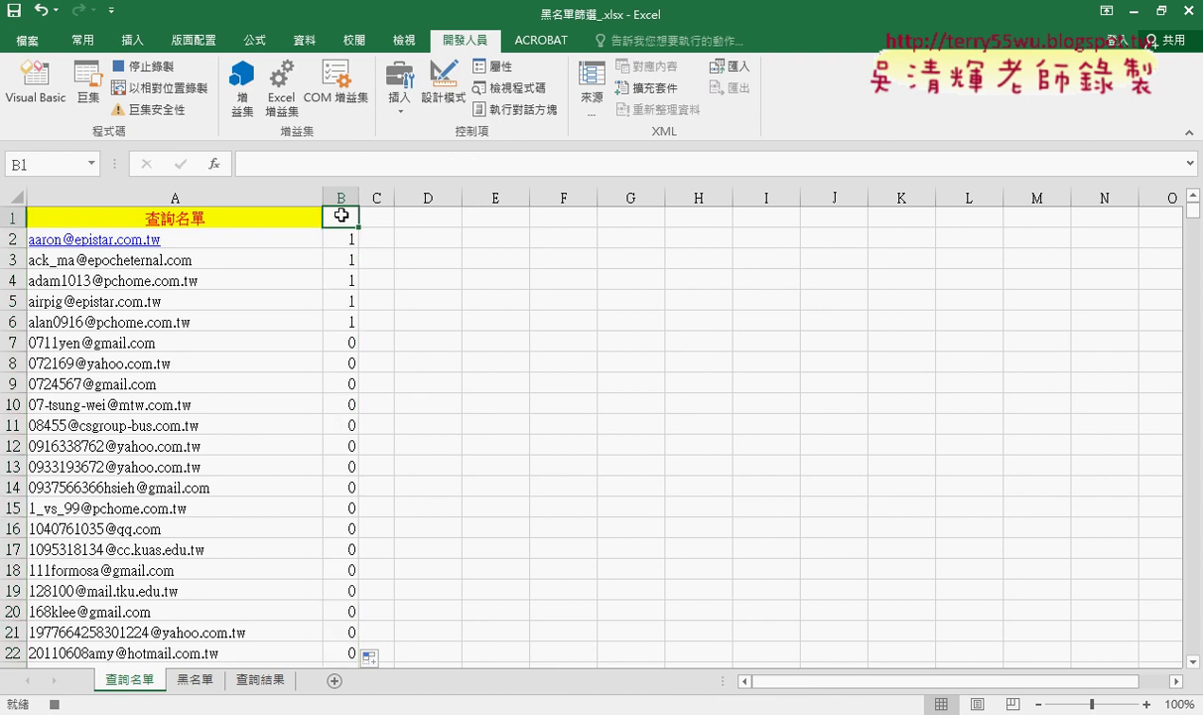
Step: Filter the 查詢名單 table to show only rows where column B is 1
{"action": "left_click", "coordinate": [307, 43]}
{"action": "left_click", "coordinate": [582, 88]}
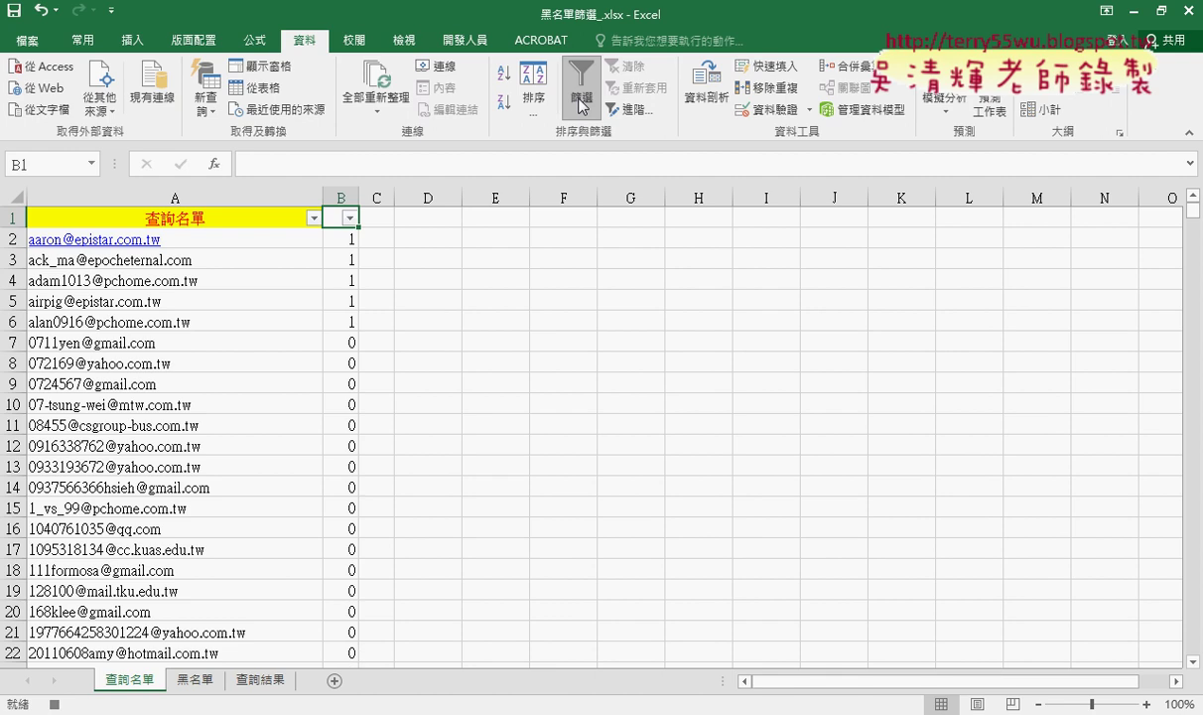
{"action": "left_click", "coordinate": [350, 218]}
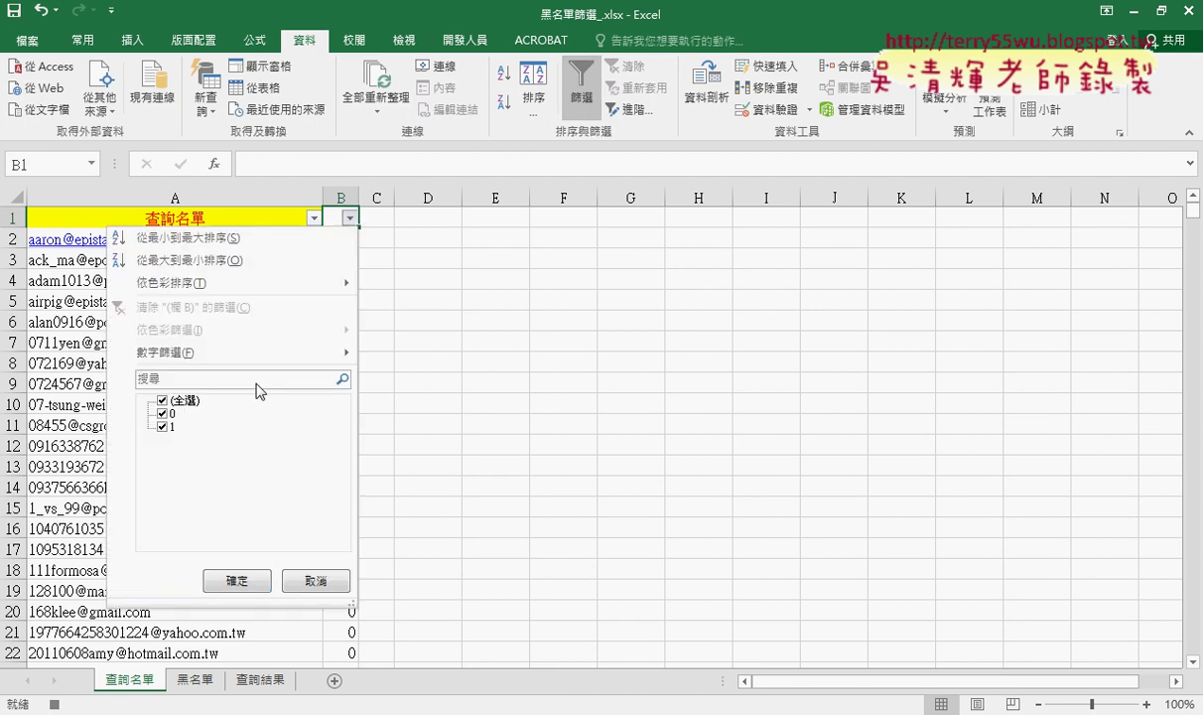
{"action": "left_click", "coordinate": [164, 414]}
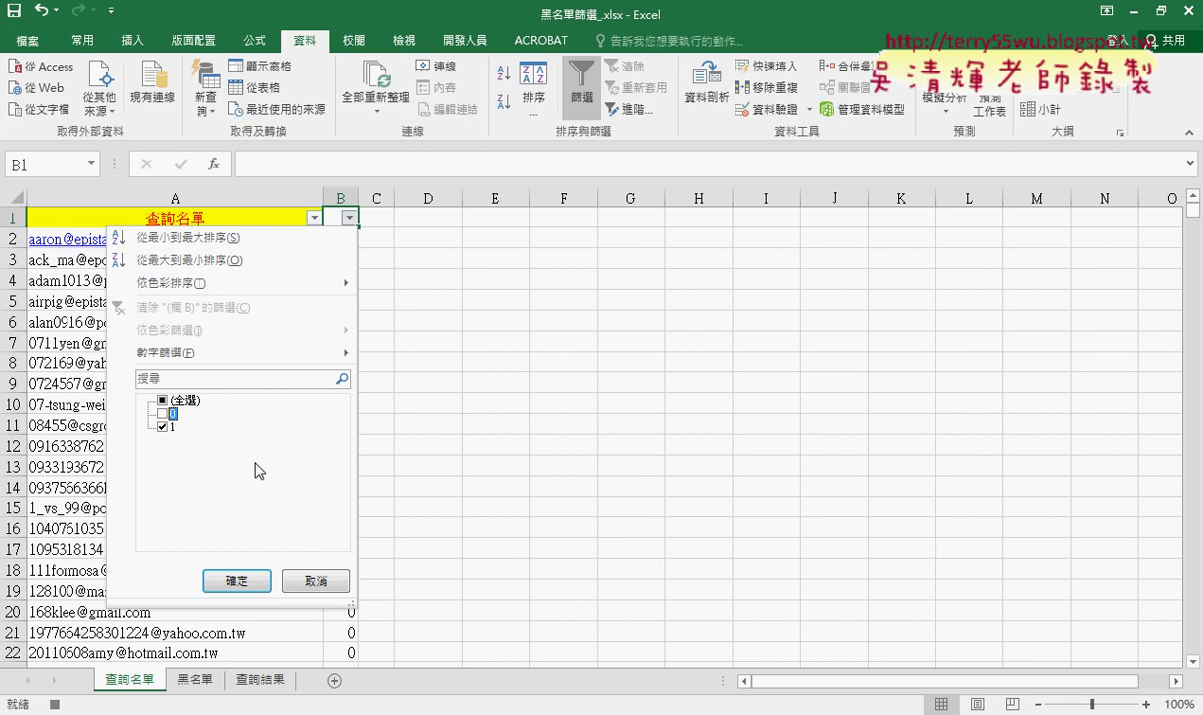
{"action": "left_click", "coordinate": [237, 580]}
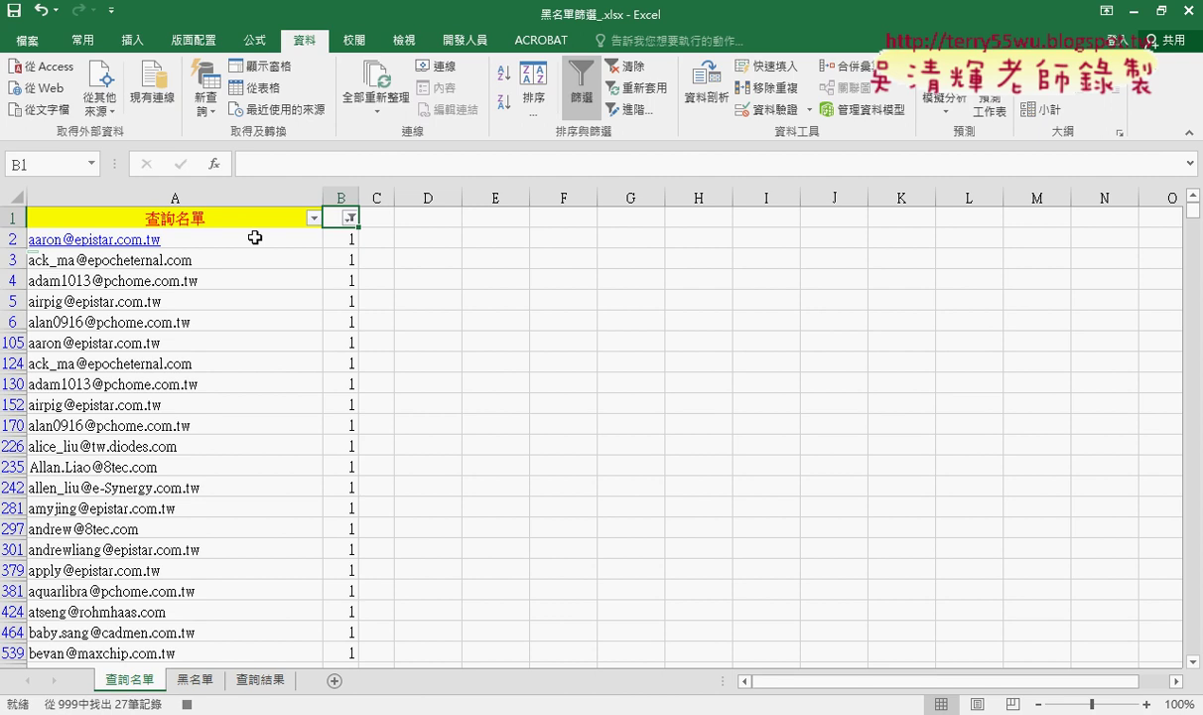
Step: Copy the 27 visible flagged emails in column A starting at A2
{"action": "left_click", "coordinate": [255, 237]}
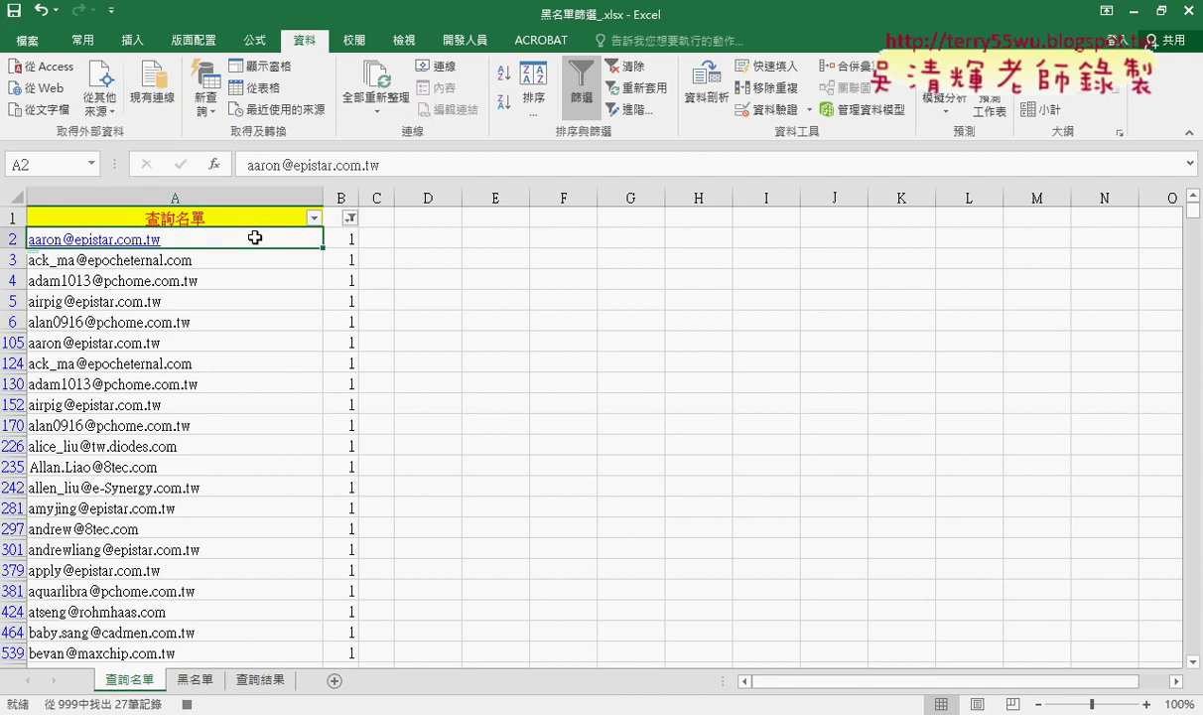
{"action": "key", "text": "ctrl+shift+Down"}
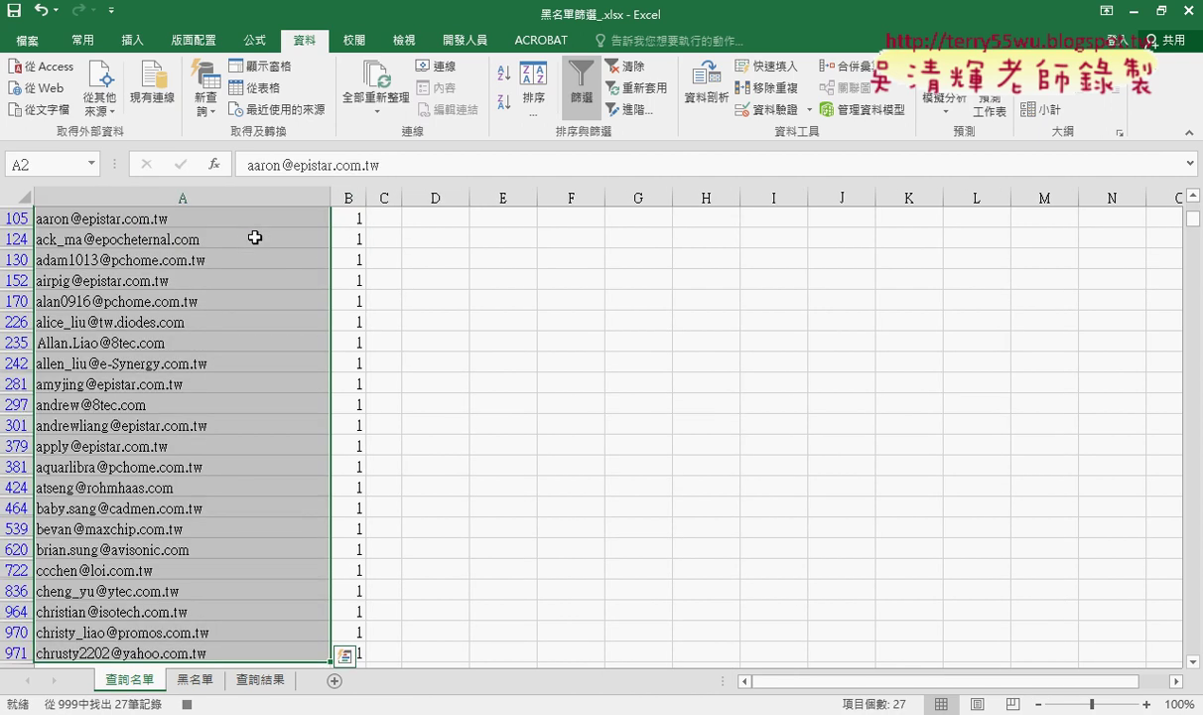
{"action": "key", "text": "ctrl+c"}
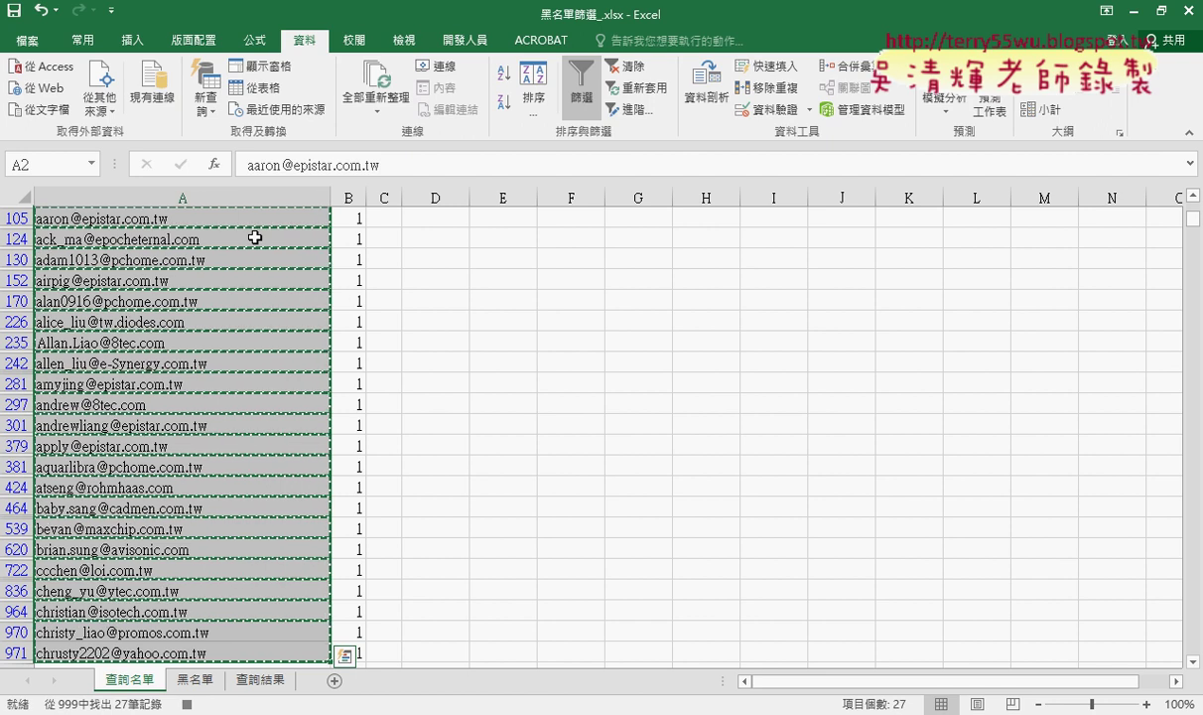
Step: Paste the 27 flagged emails into A1 of 查詢結果 and stop the macro recording
{"action": "left_click", "coordinate": [260, 680]}
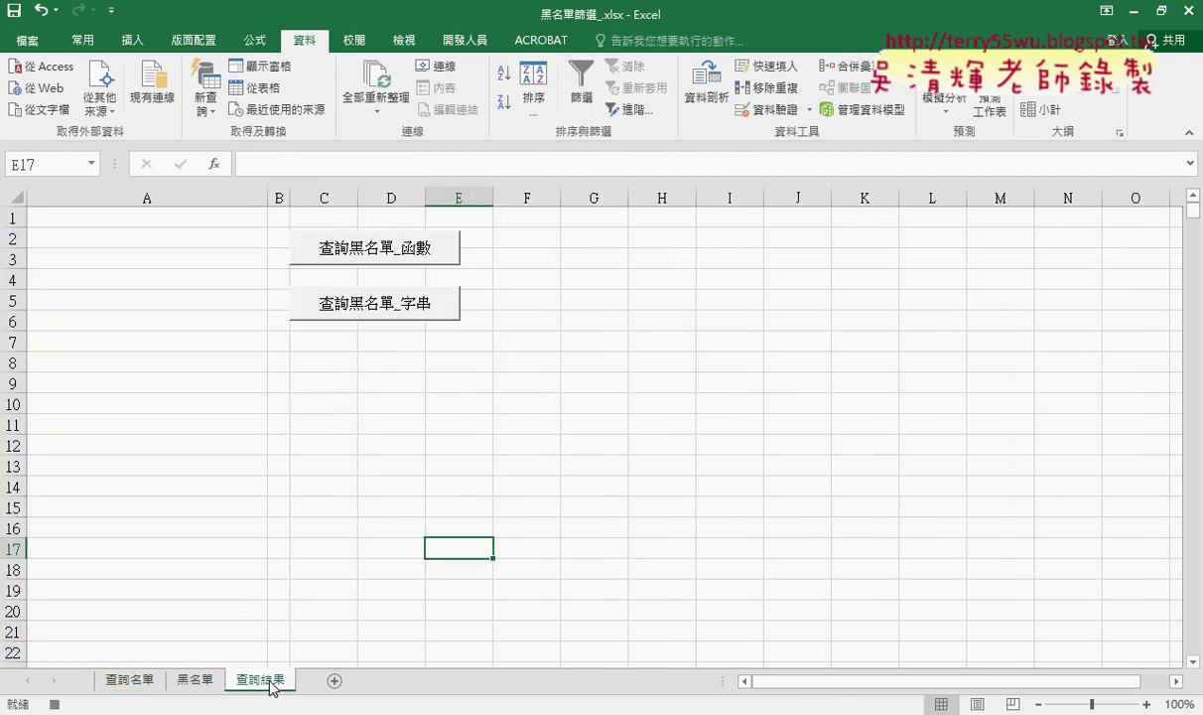
{"action": "left_click", "coordinate": [171, 215]}
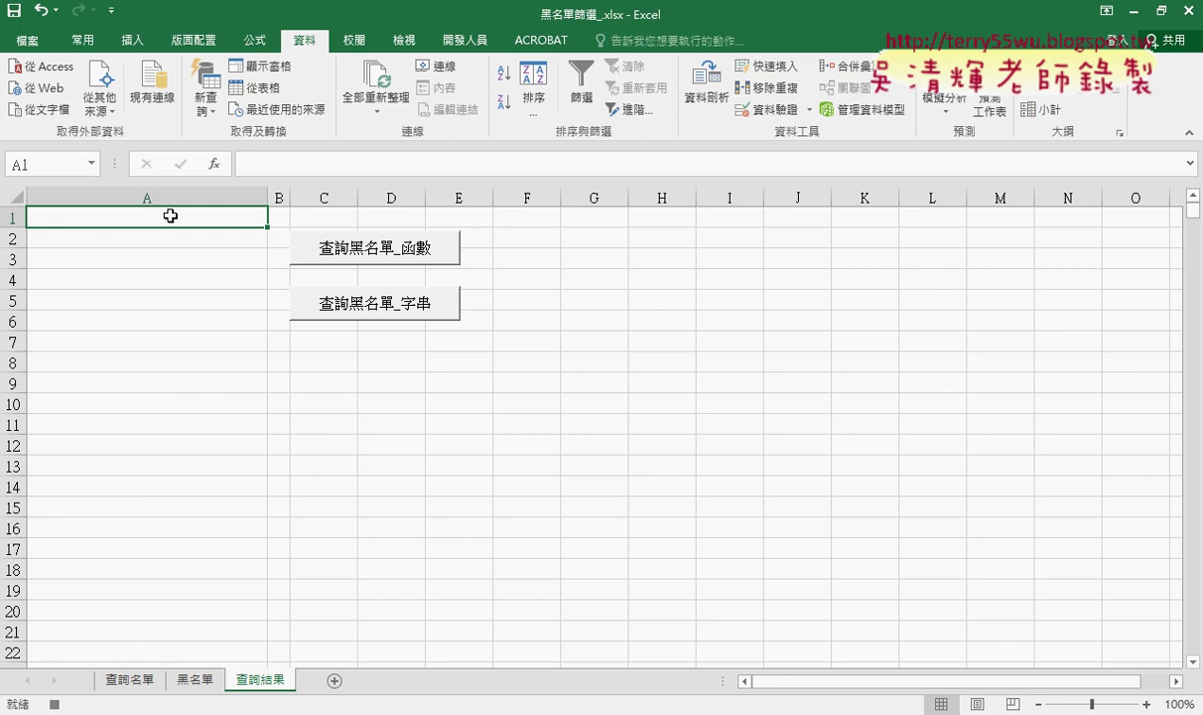
{"action": "key", "text": "ctrl+v"}
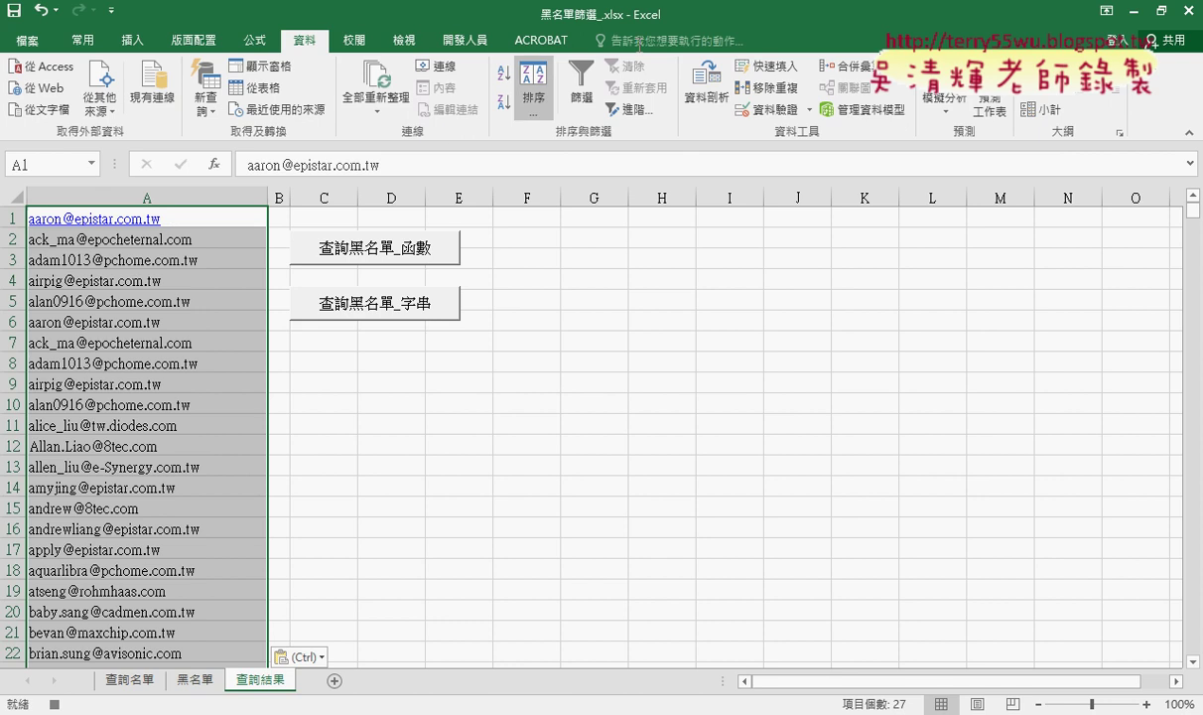
{"action": "left_click", "coordinate": [464, 40]}
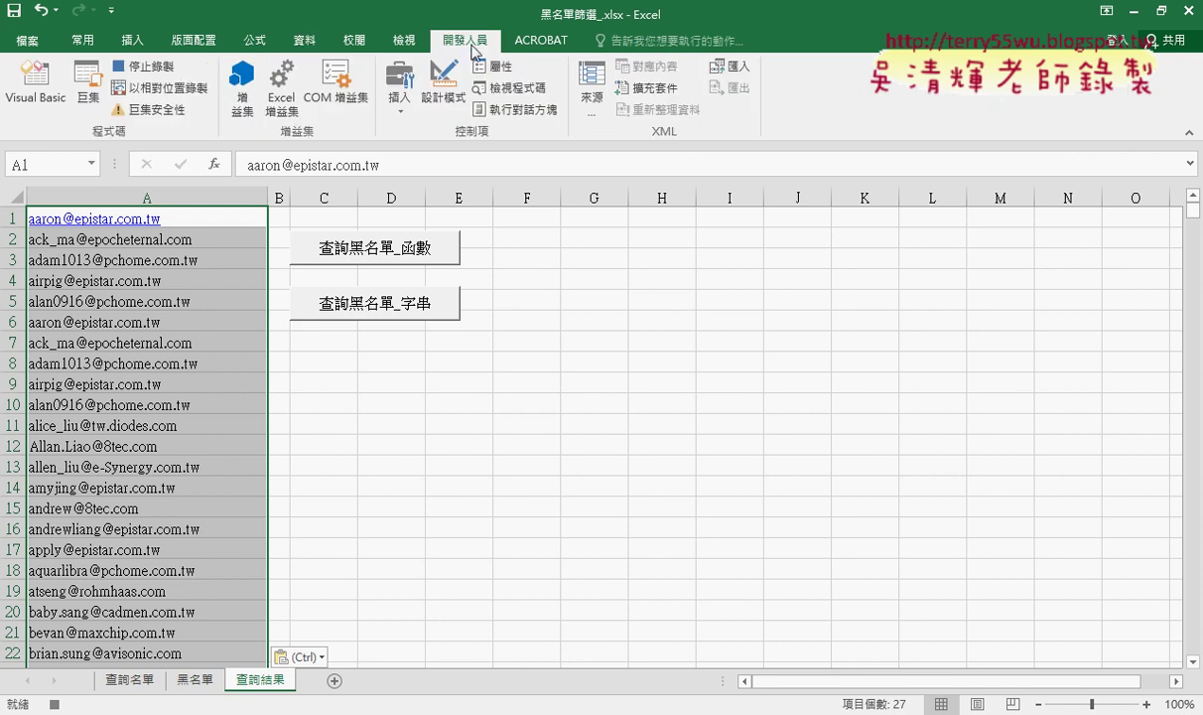
{"action": "left_click", "coordinate": [154, 66]}
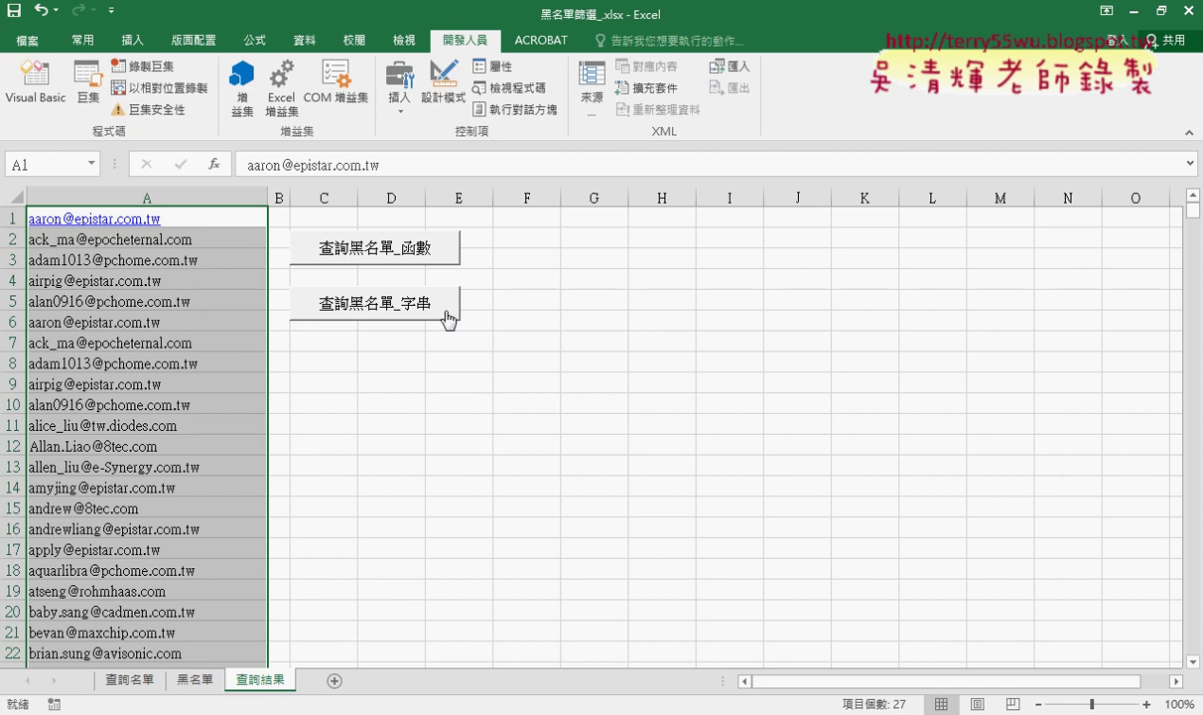
Step: Assign the 黑名單篩選 macro to the first button and caption it 黑名單篩選
{"action": "right_click", "coordinate": [401, 253]}
{"action": "left_click", "coordinate": [437, 397]}
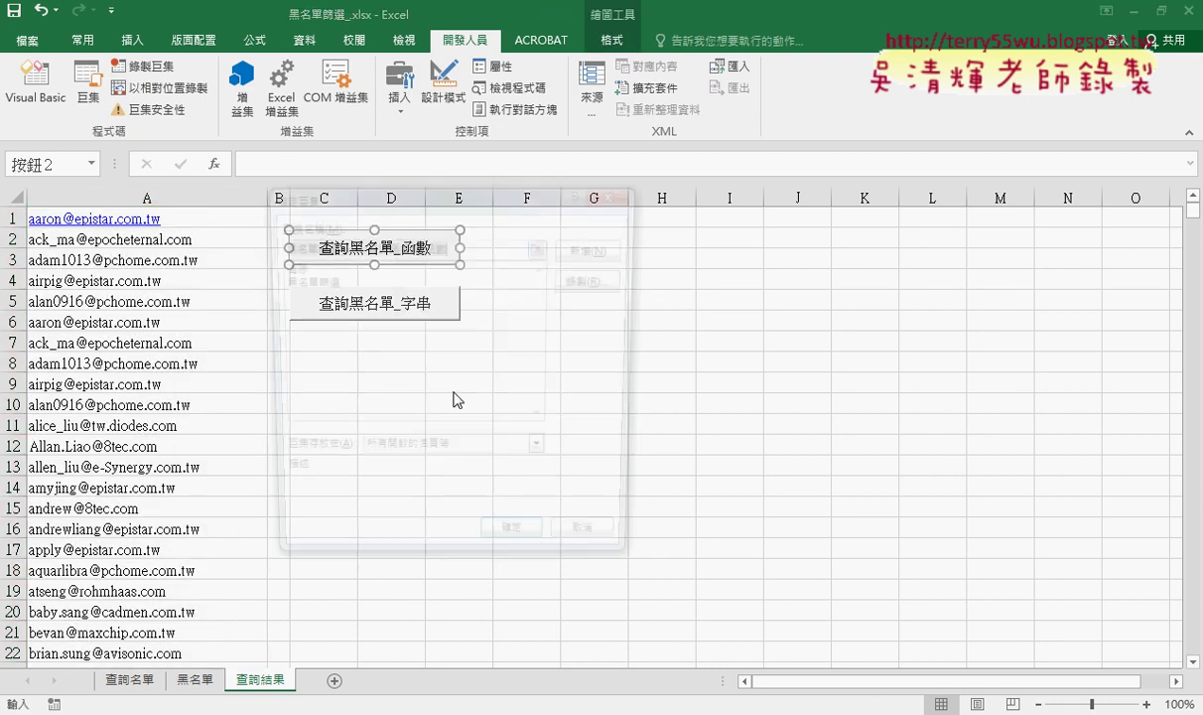
{"action": "left_click", "coordinate": [317, 282]}
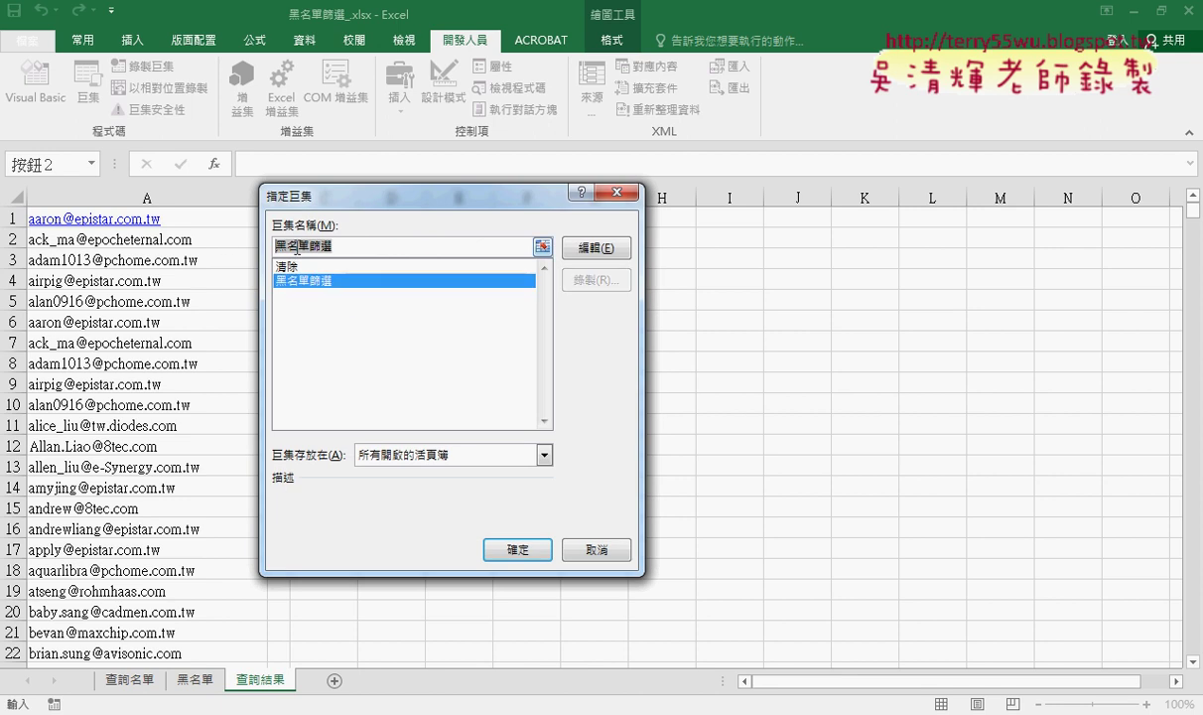
{"action": "right_click", "coordinate": [296, 247]}
{"action": "left_click", "coordinate": [338, 281]}
{"action": "left_click", "coordinate": [518, 549]}
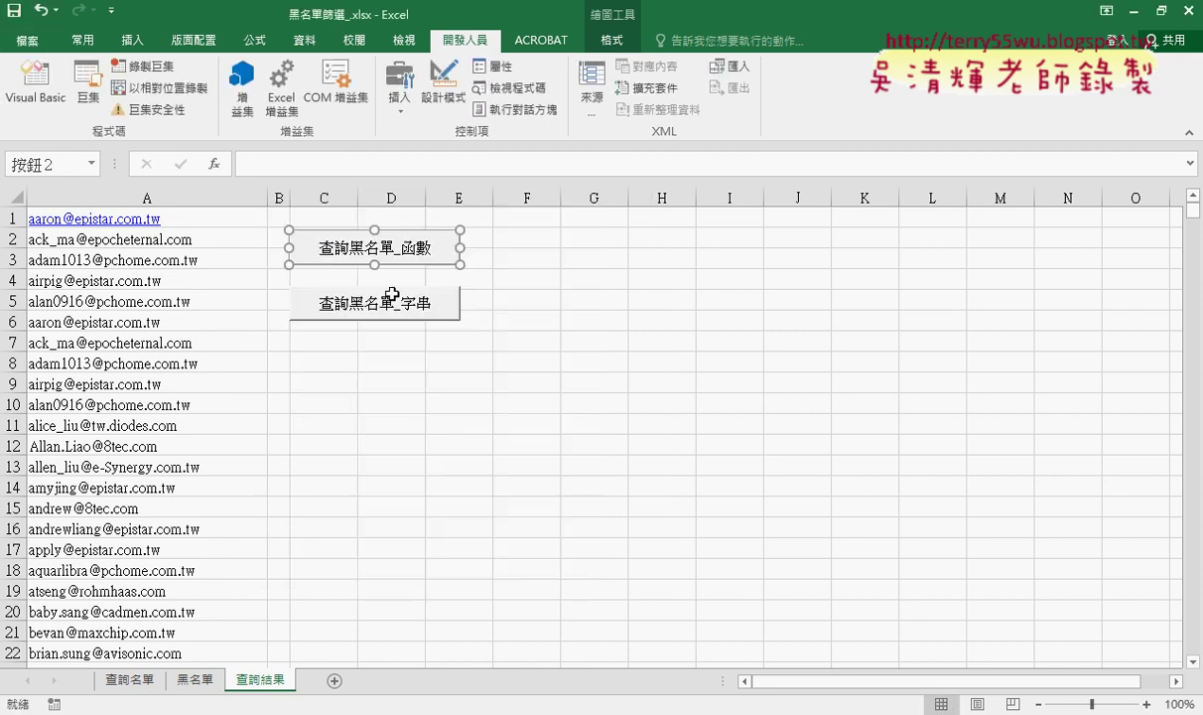
{"action": "left_click", "coordinate": [319, 247]}
{"action": "key", "text": "Delete"}
{"action": "key", "text": "Delete"}
{"action": "key", "text": "Delete"}
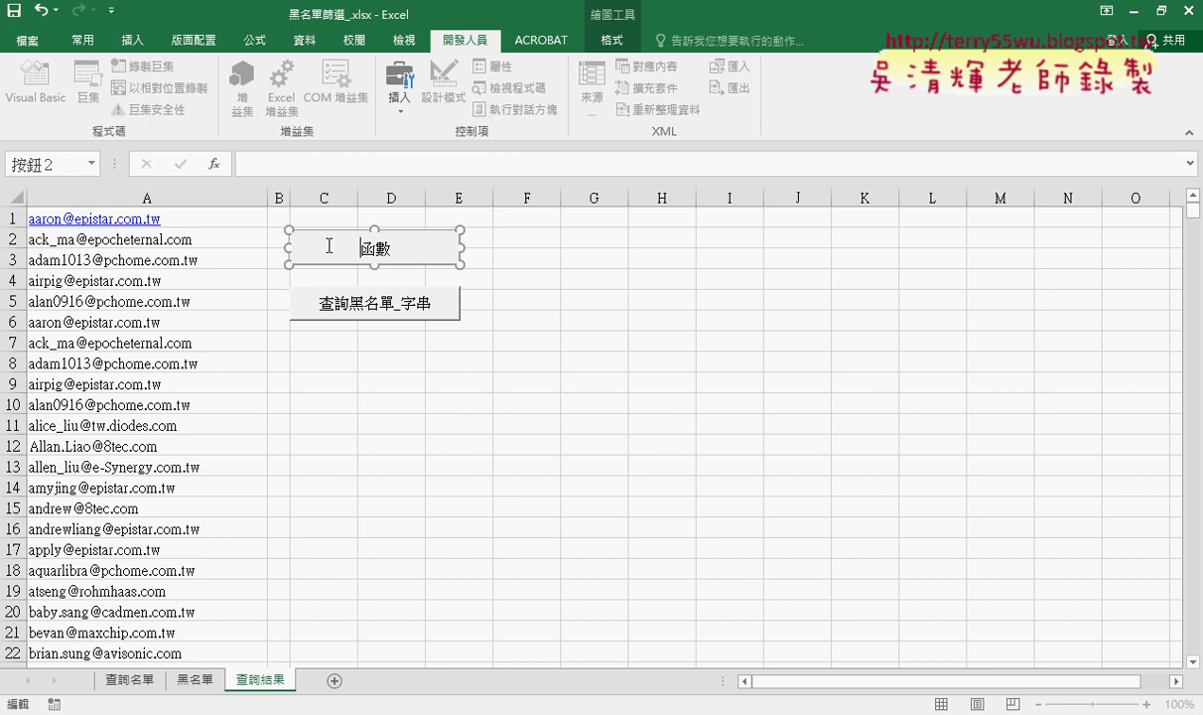
{"action": "key", "text": "ctrl+v"}
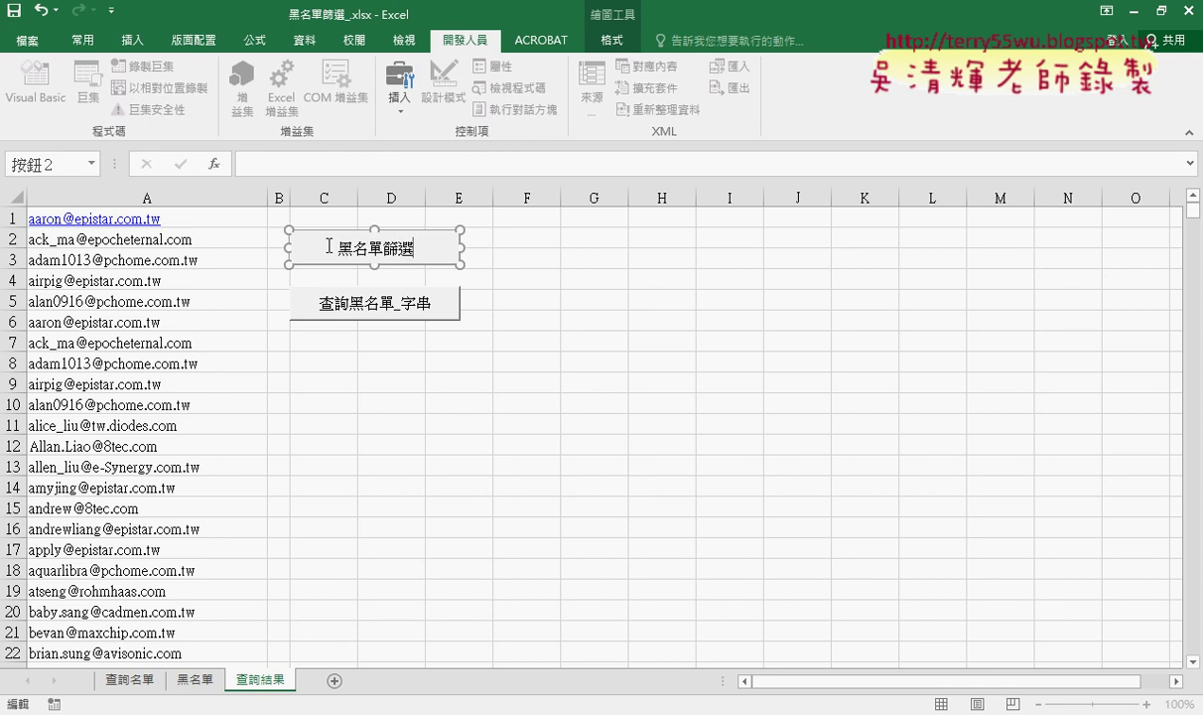
Step: Assign the 清除 macro to the second button and caption it 清除
{"action": "right_click", "coordinate": [387, 294]}
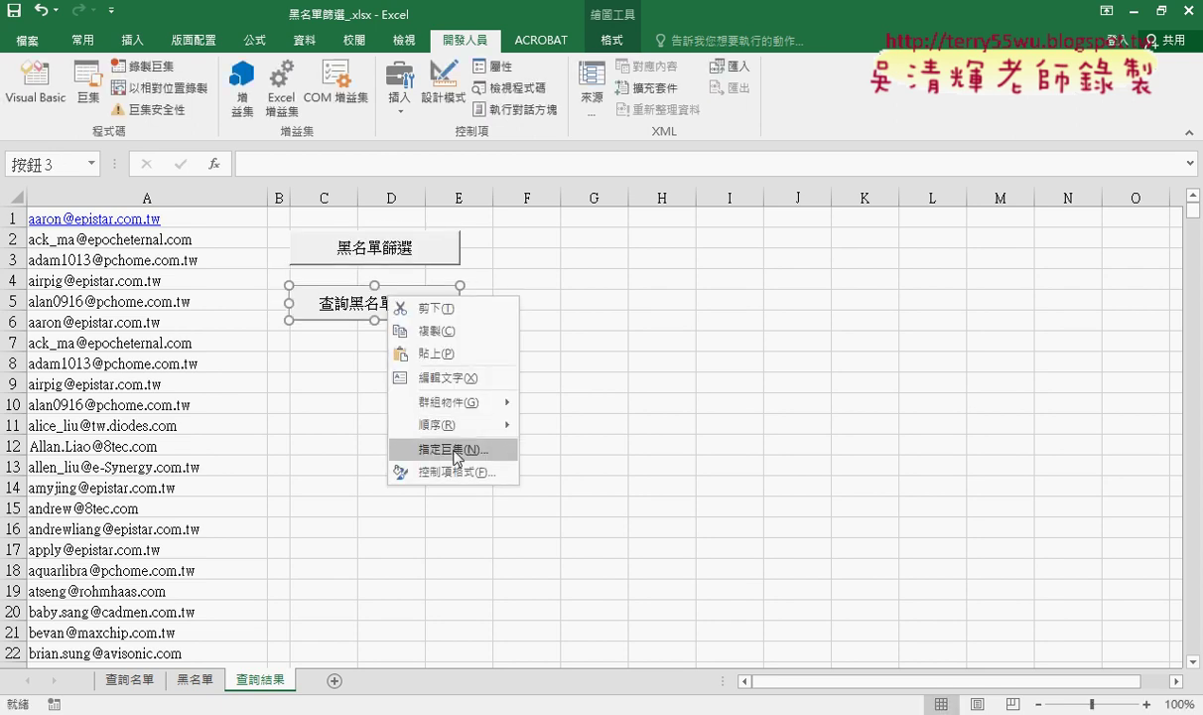
{"action": "left_click", "coordinate": [456, 449]}
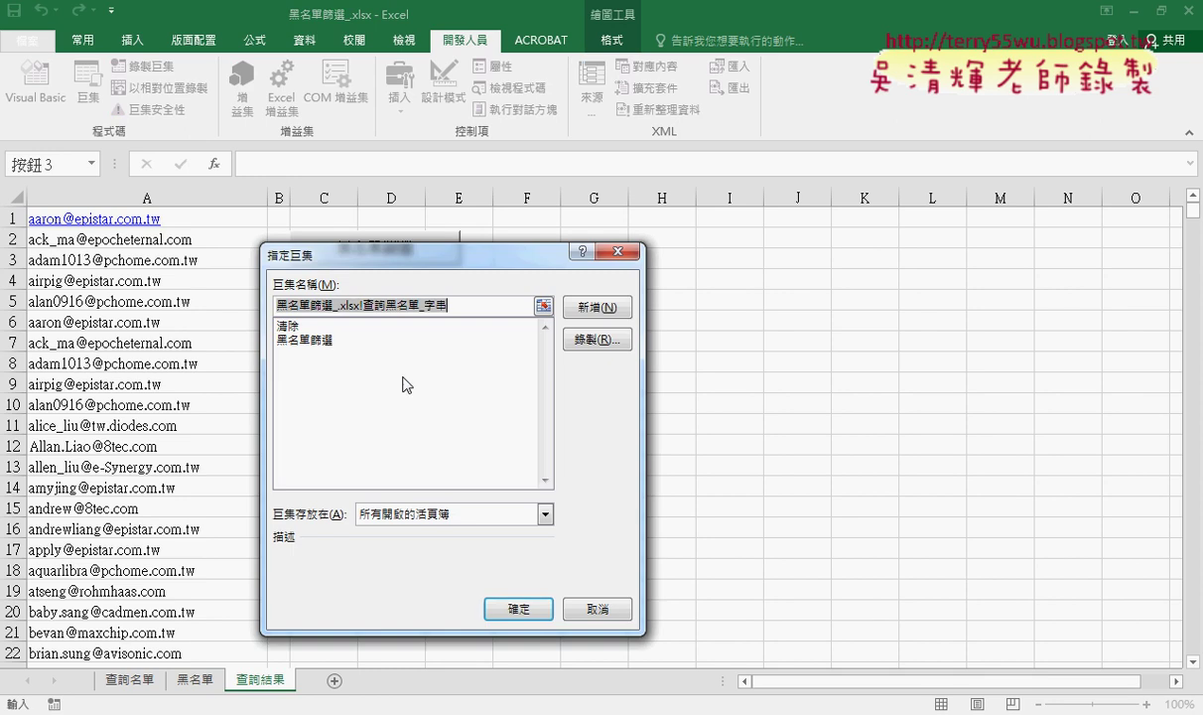
{"action": "left_click", "coordinate": [289, 322]}
{"action": "right_click", "coordinate": [288, 306]}
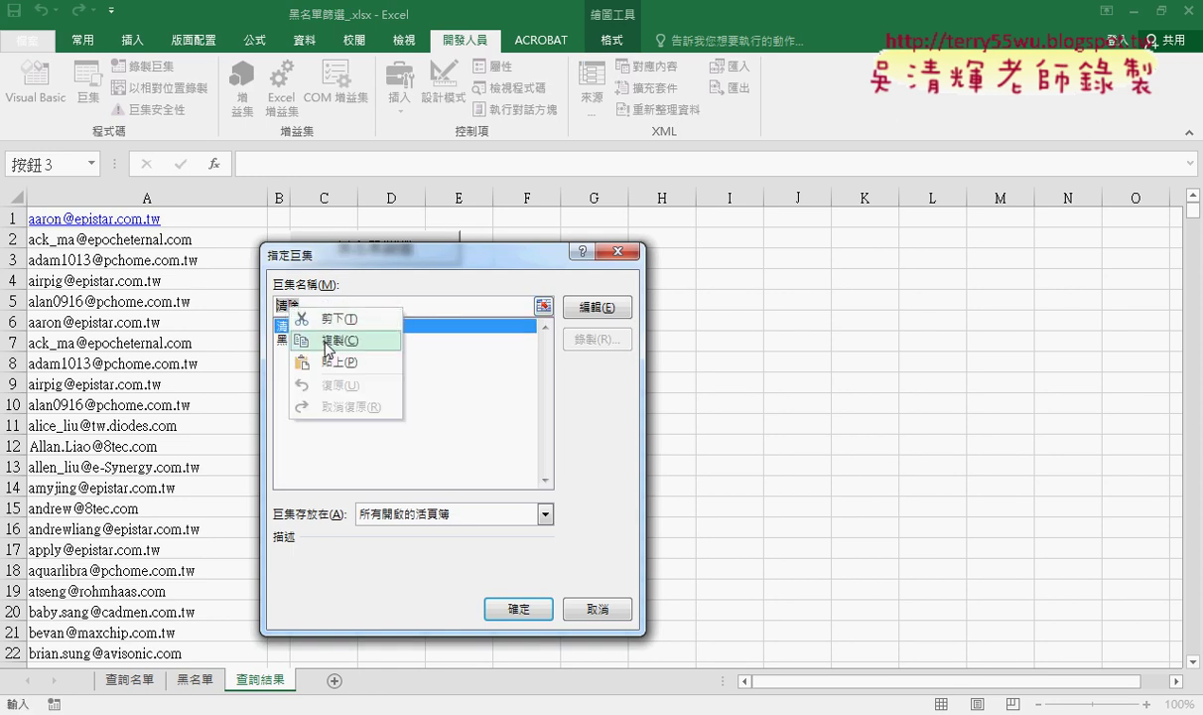
{"action": "left_click", "coordinate": [328, 342]}
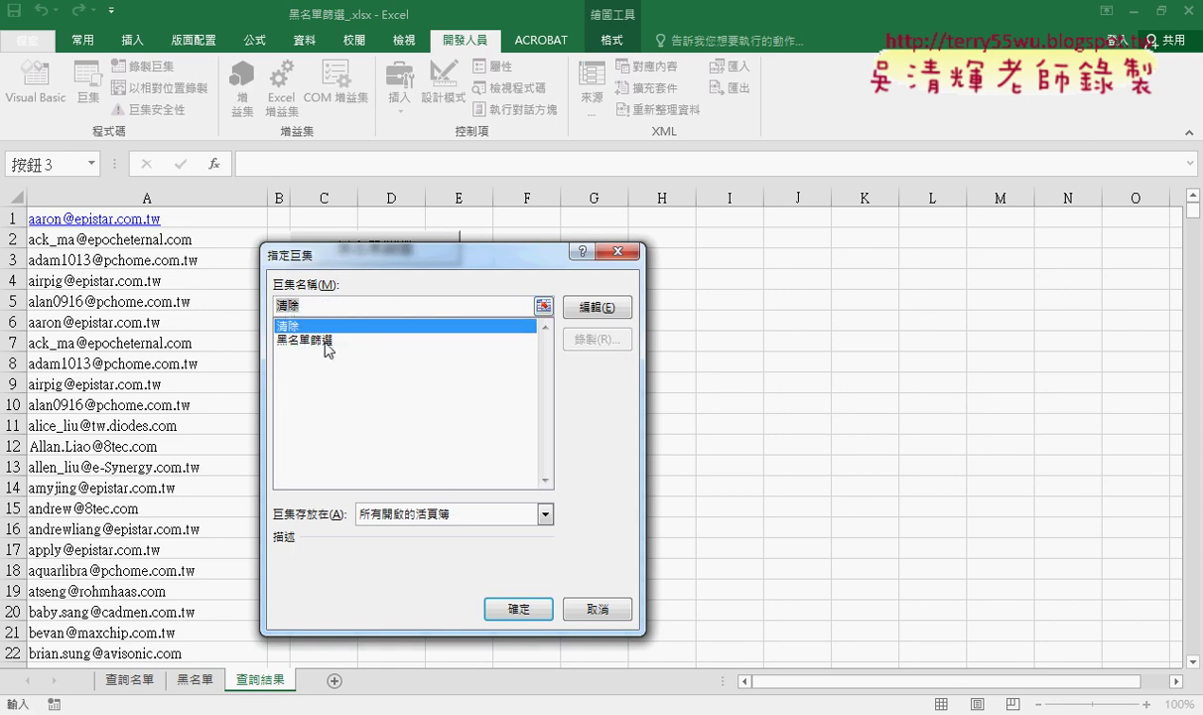
{"action": "left_click", "coordinate": [518, 607]}
{"action": "left_click", "coordinate": [353, 303]}
{"action": "key", "text": "Delete"}
{"action": "key", "text": "Delete"}
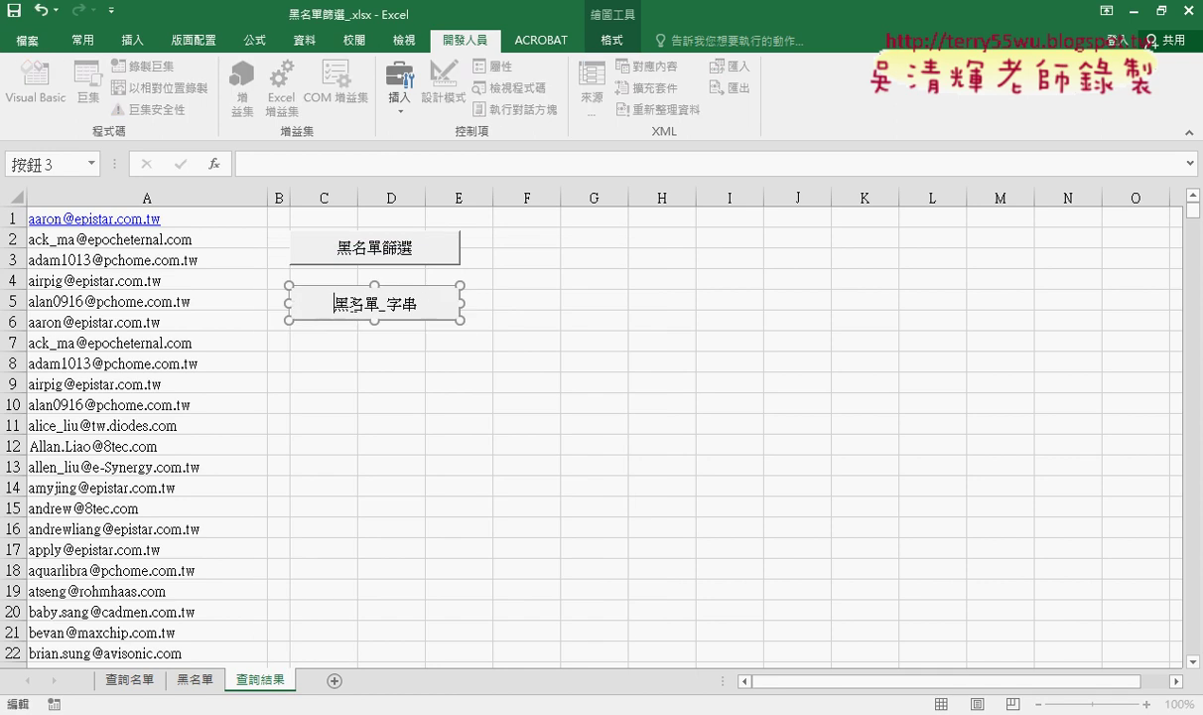
{"action": "key", "text": "Delete"}
{"action": "key", "text": "Delete"}
{"action": "key", "text": "Delete"}
{"action": "key", "text": "Delete"}
{"action": "key", "text": "Delete"}
{"action": "key", "text": "Delete"}
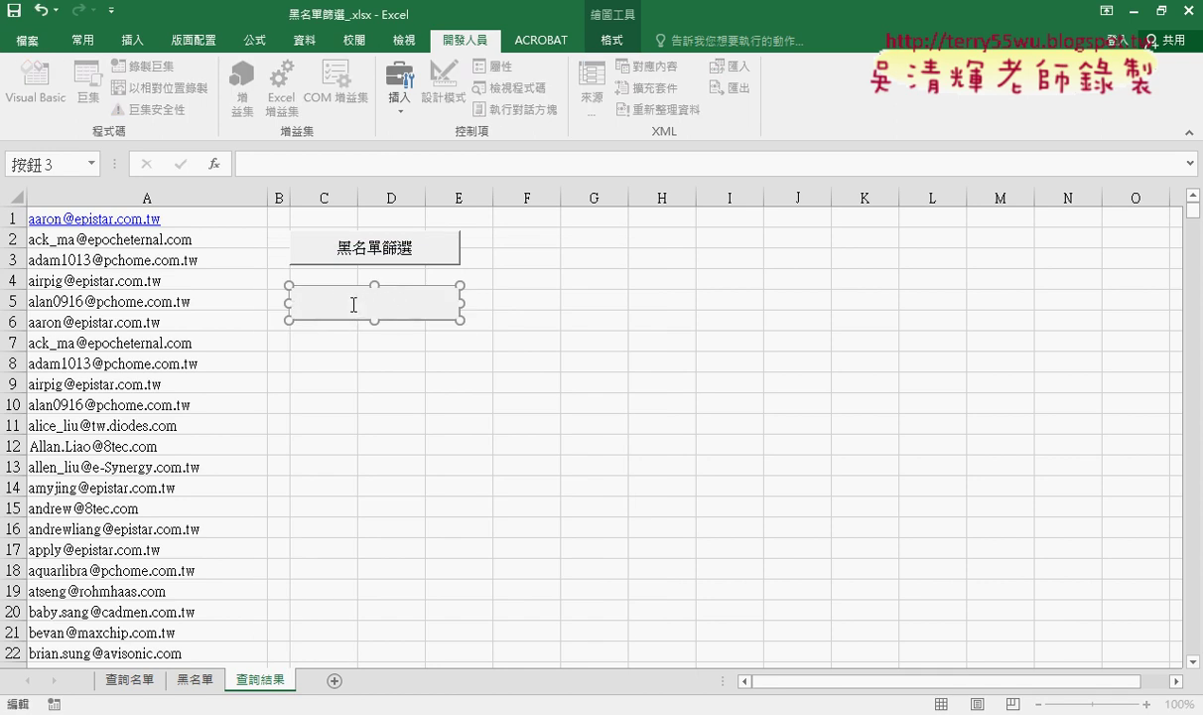
{"action": "type", "text": "清除"}
{"action": "left_click", "coordinate": [374, 417]}
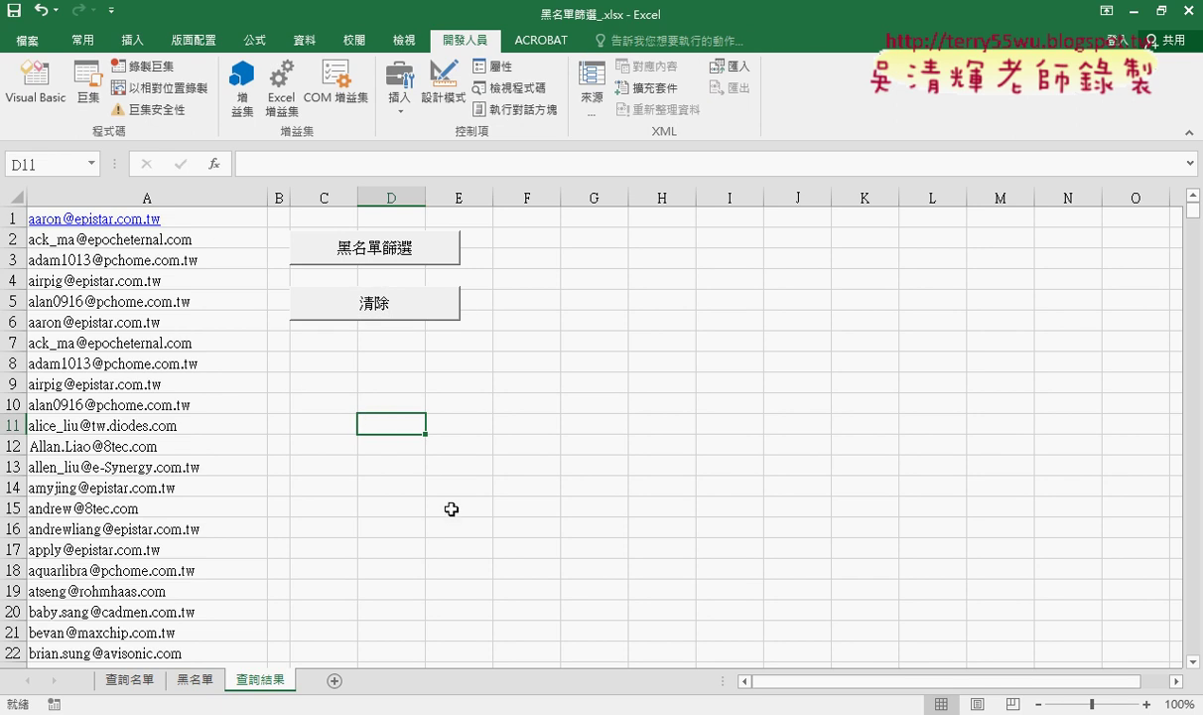
Step: Run 清除 then 黑名單篩選, and check the filtered 查詢名單 list
{"action": "left_click", "coordinate": [375, 306]}
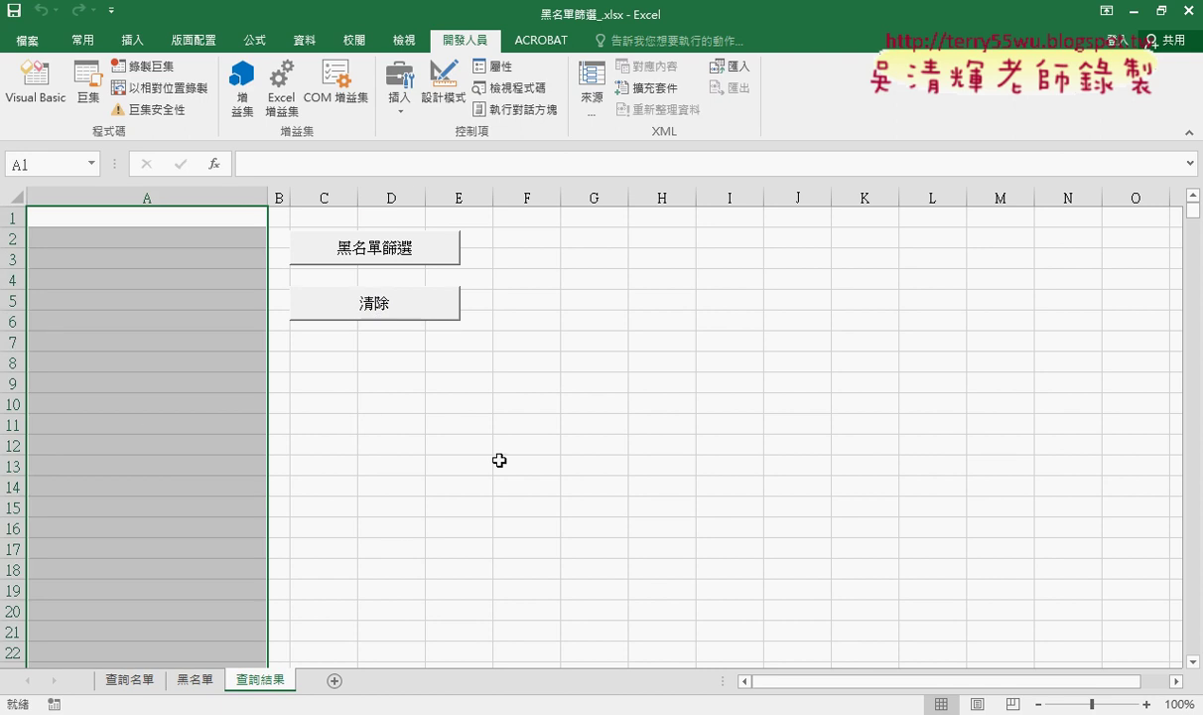
{"action": "left_click", "coordinate": [417, 252]}
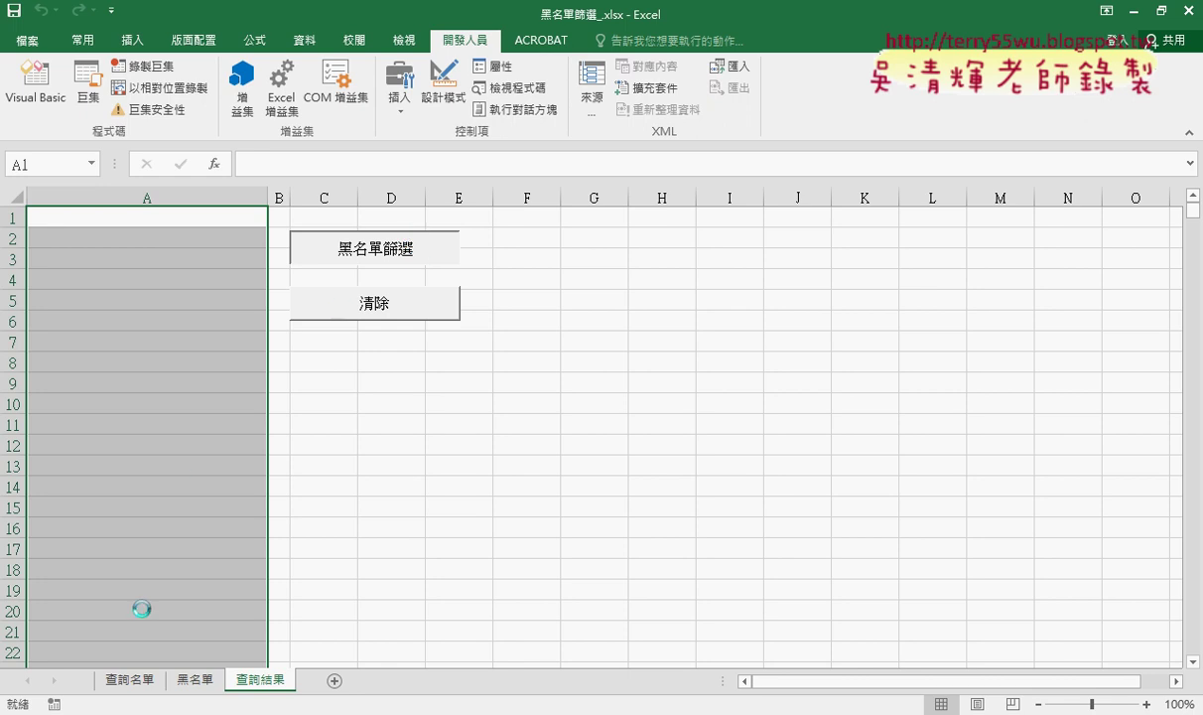
{"action": "left_click", "coordinate": [129, 679]}
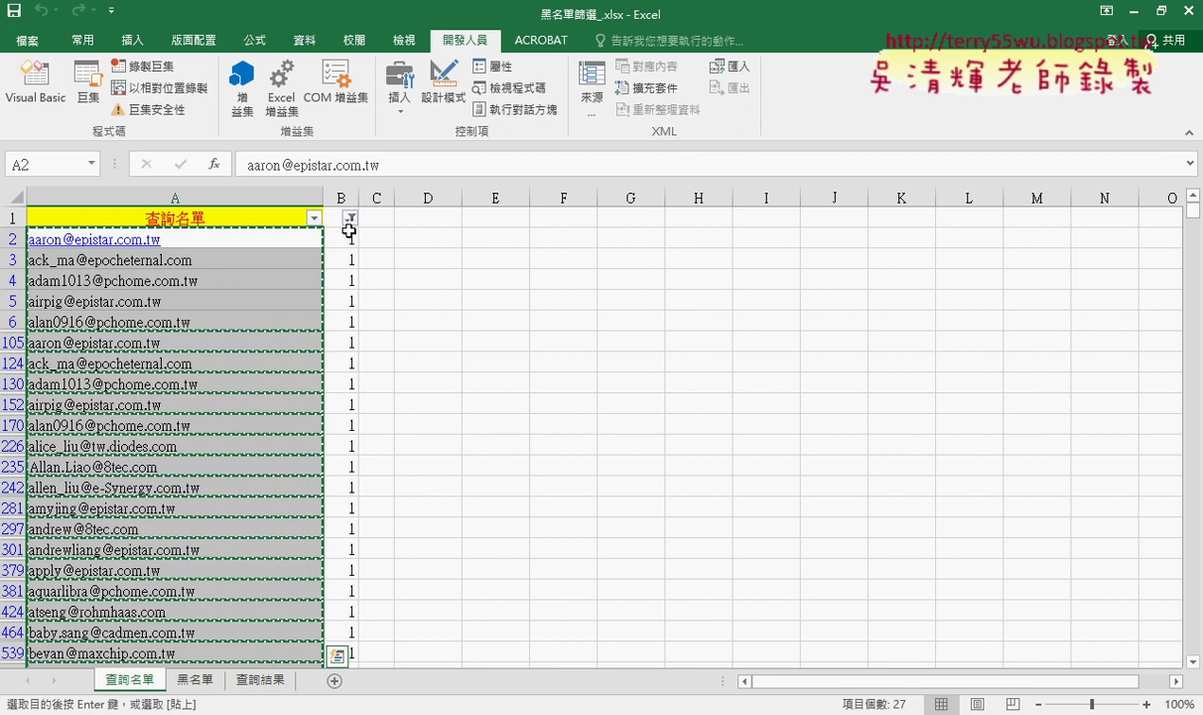
{"action": "left_click", "coordinate": [257, 680]}
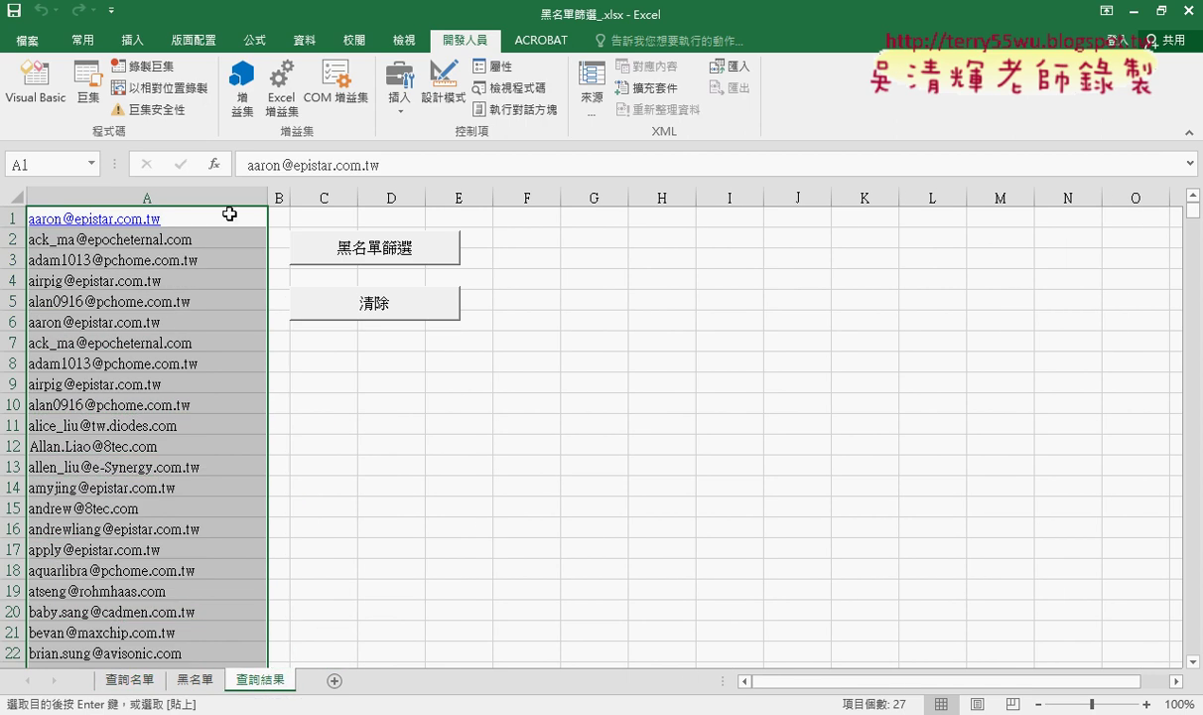
{"action": "key", "text": "ctrl+v"}
Step: Repeat the test: clear, refill with 27 emails, clear again, then view 查詢名單
{"action": "left_click", "coordinate": [393, 308]}
{"action": "left_click", "coordinate": [395, 251]}
{"action": "scroll", "coordinate": [159, 551], "scroll_direction": "down", "scroll_amount": 3}
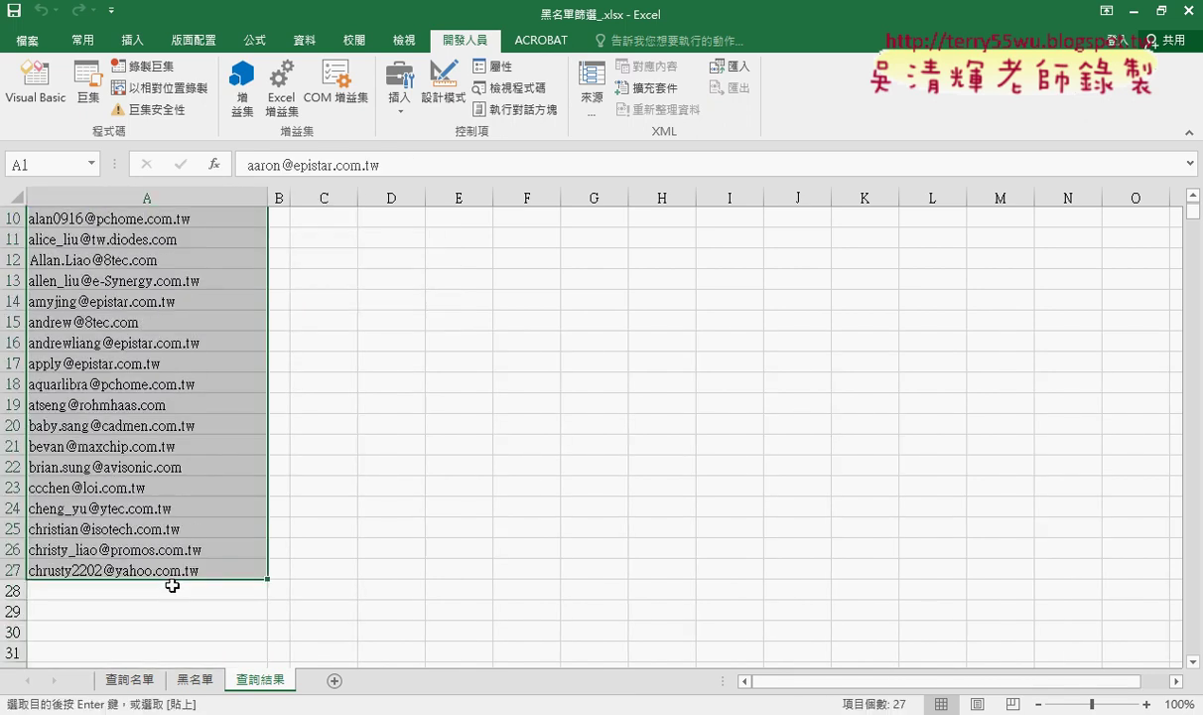
{"action": "scroll", "coordinate": [278, 536], "scroll_direction": "up", "scroll_amount": 3}
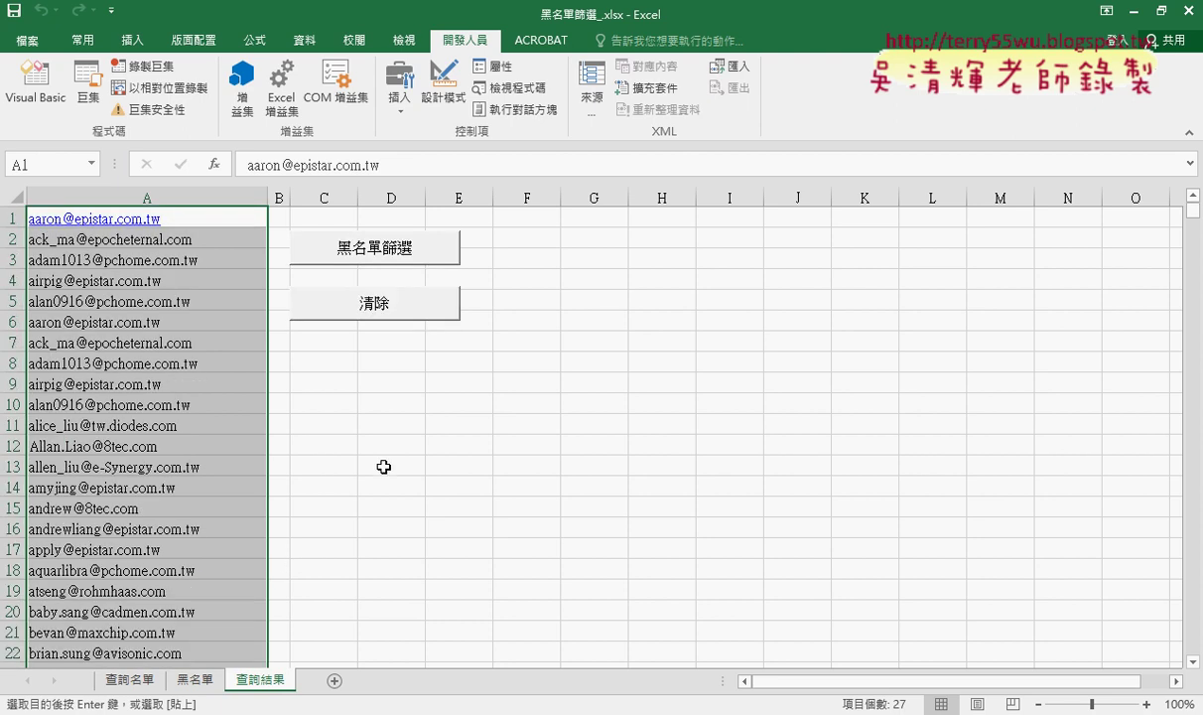
{"action": "left_click", "coordinate": [389, 303]}
{"action": "left_click", "coordinate": [130, 679]}
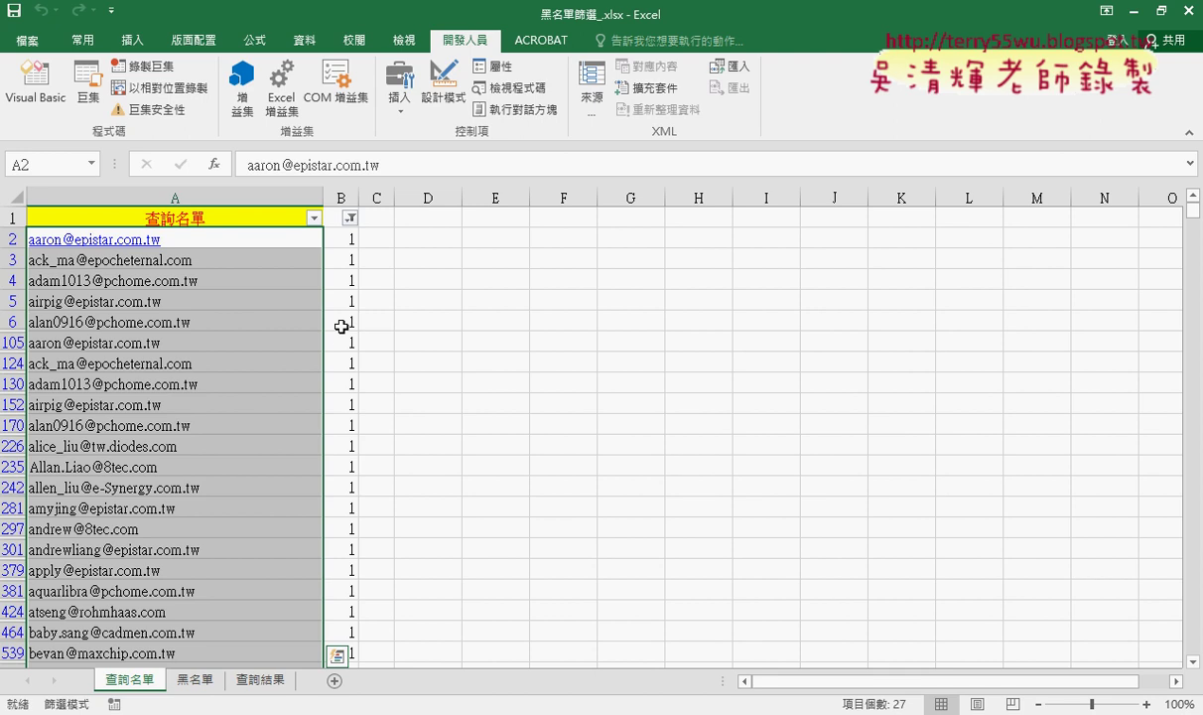
Step: Turn off the filter on the 查詢名單 sheet so every email row shows
{"action": "left_click", "coordinate": [305, 40]}
{"action": "left_click", "coordinate": [582, 85]}
{"action": "scroll", "coordinate": [254, 402], "scroll_direction": "down", "scroll_amount": 4}
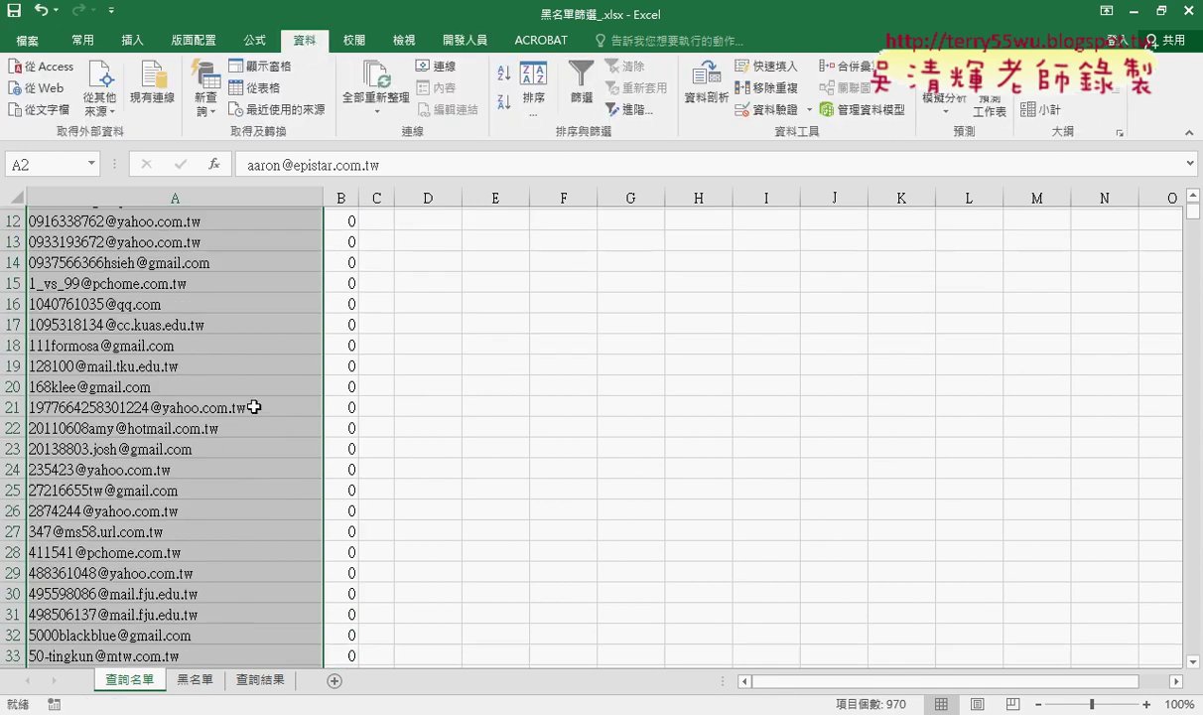
{"action": "scroll", "coordinate": [254, 405], "scroll_direction": "down", "scroll_amount": 7}
{"action": "scroll", "coordinate": [250, 403], "scroll_direction": "down", "scroll_amount": 6}
{"action": "scroll", "coordinate": [251, 403], "scroll_direction": "down", "scroll_amount": 9}
Step: Jump to the last email at A1000 and delete the empty row 1001
{"action": "left_click", "coordinate": [243, 401]}
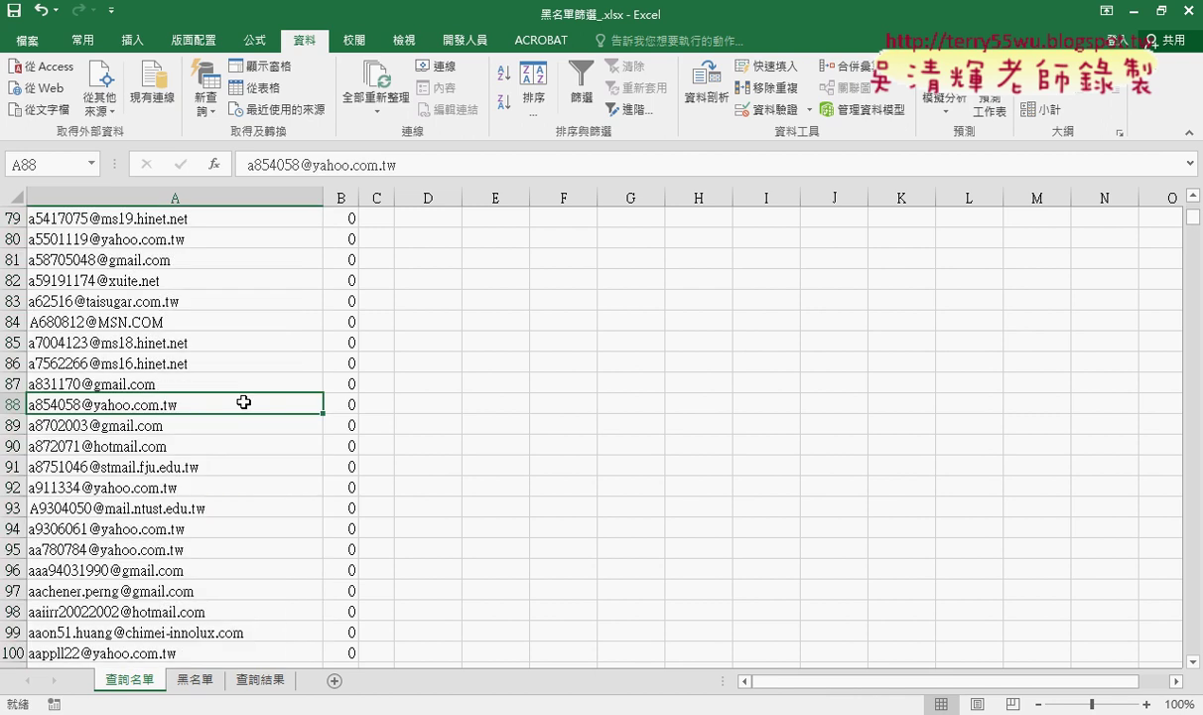
{"action": "key", "text": "ctrl+Down"}
{"action": "scroll", "coordinate": [241, 398], "scroll_direction": "down", "scroll_amount": 3}
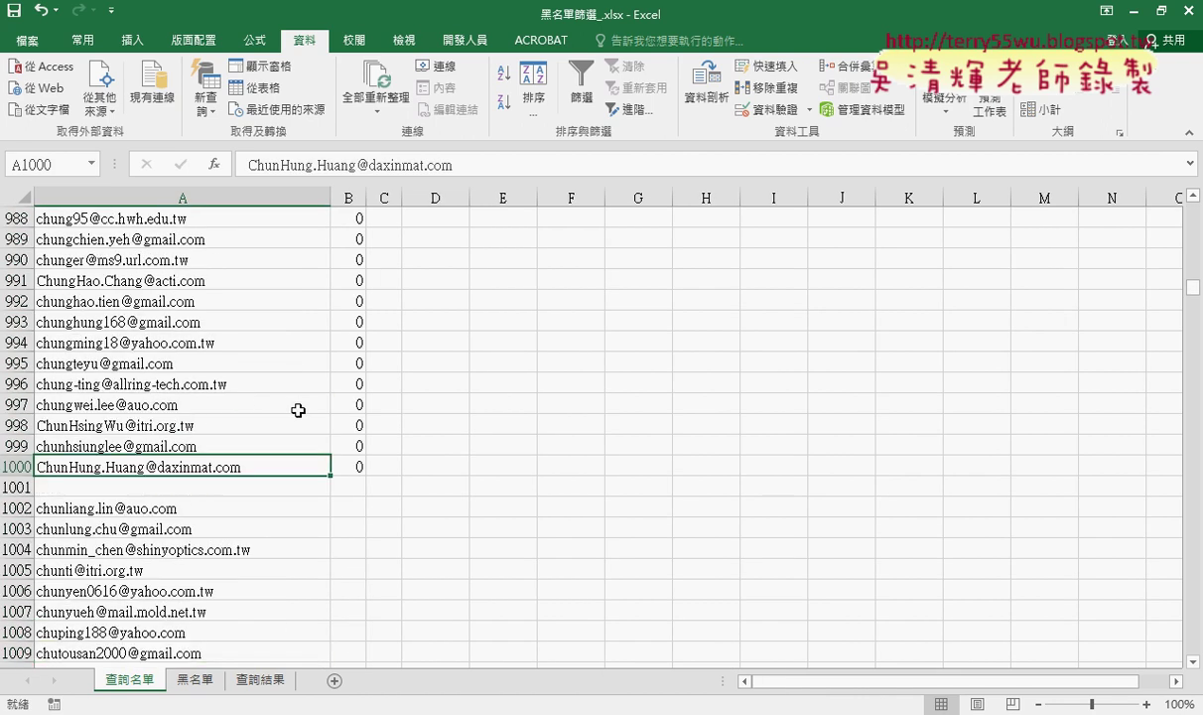
{"action": "scroll", "coordinate": [243, 401], "scroll_direction": "down", "scroll_amount": 3}
{"action": "left_click", "coordinate": [16, 301]}
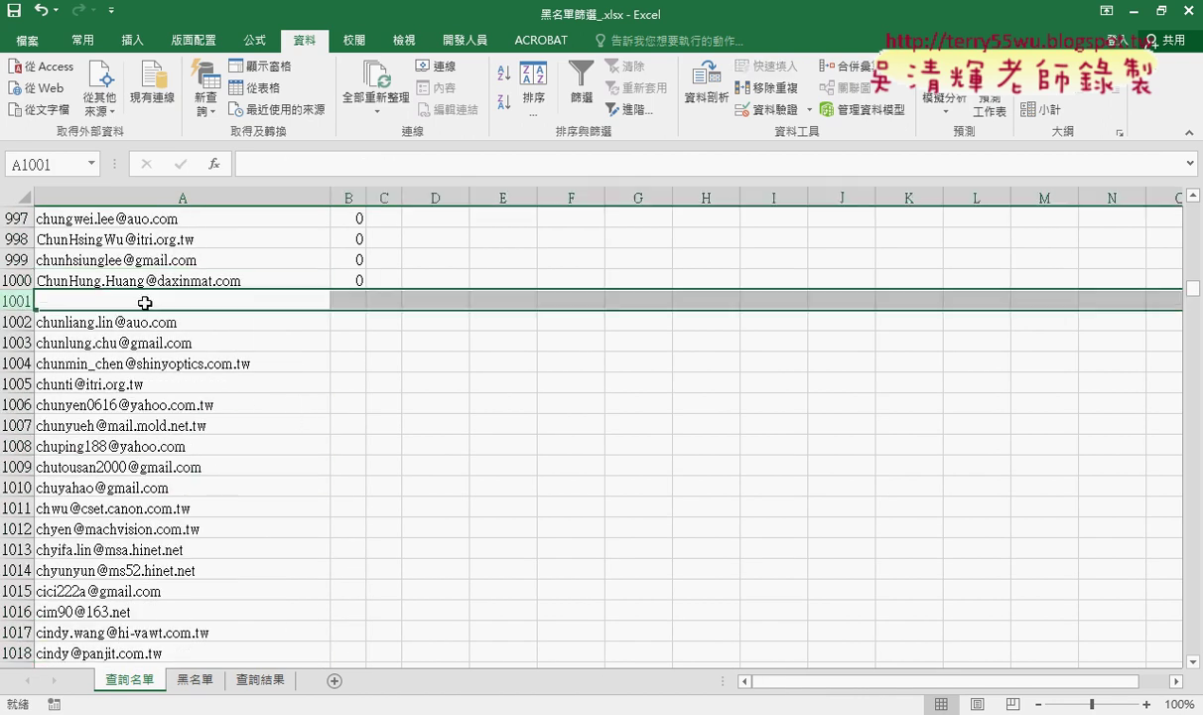
{"action": "right_click", "coordinate": [147, 308]}
{"action": "left_click", "coordinate": [191, 456]}
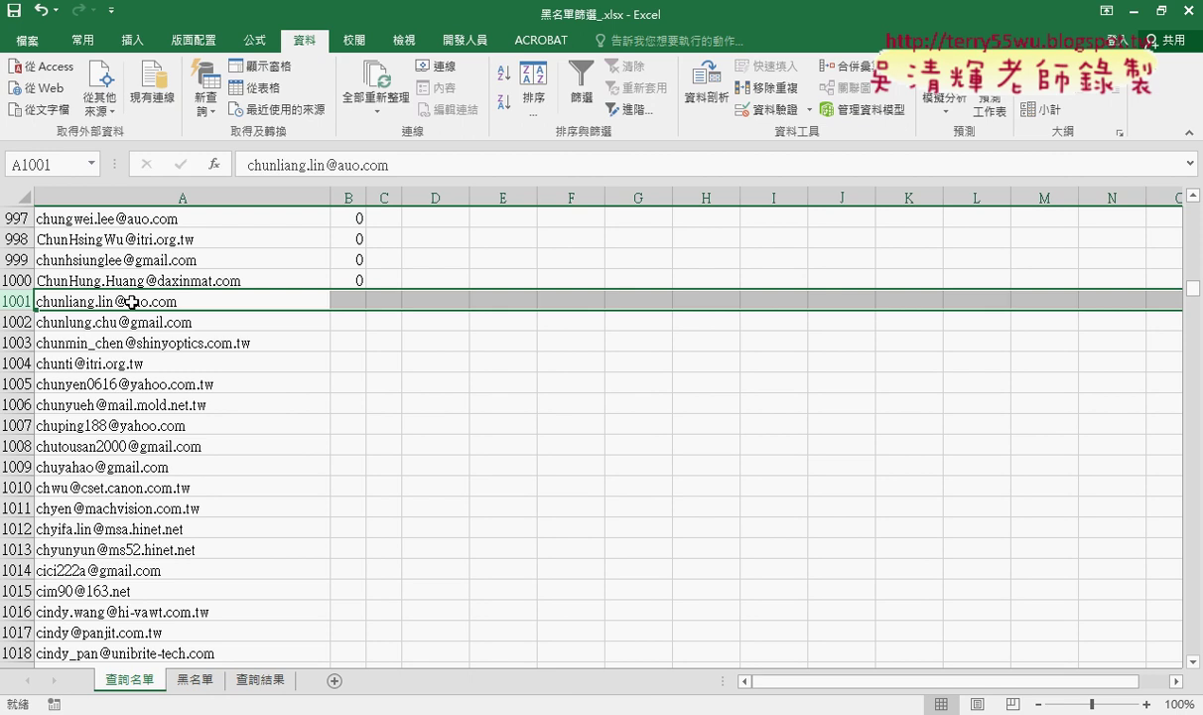
Step: Run the 黑名單篩選 macro from the 查詢結果 sheet
{"action": "left_click", "coordinate": [260, 679]}
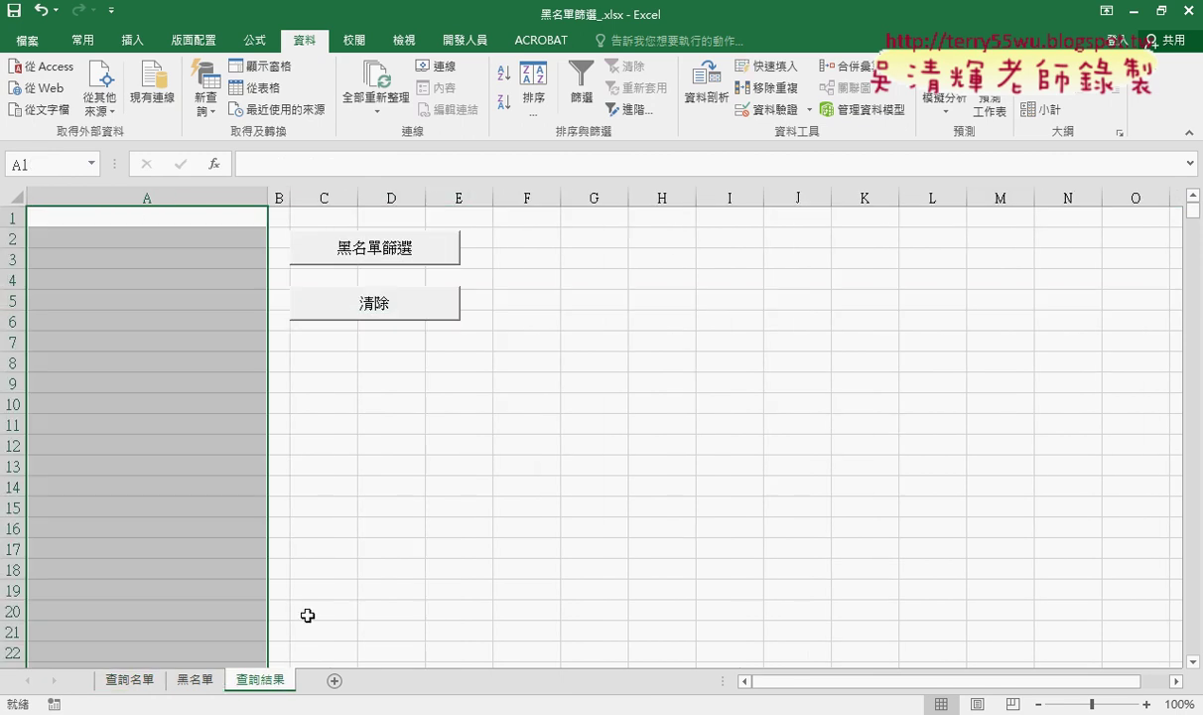
{"action": "left_click", "coordinate": [429, 260]}
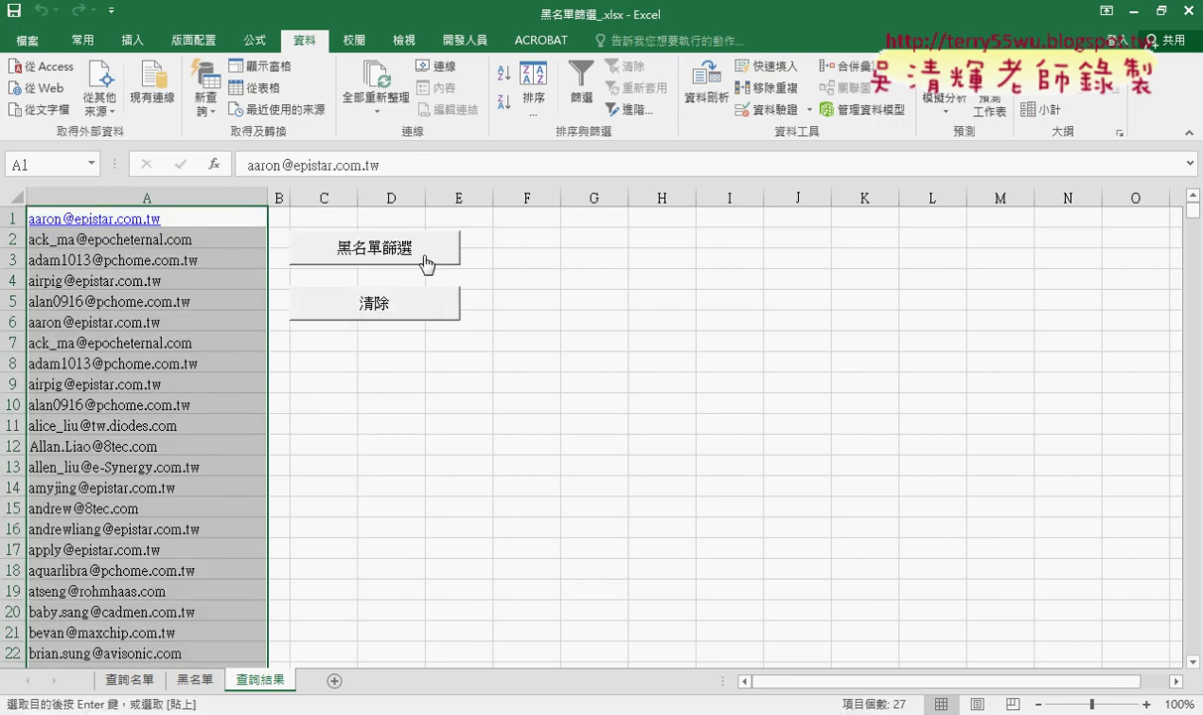
{"action": "scroll", "coordinate": [405, 439], "scroll_direction": "down", "scroll_amount": 3}
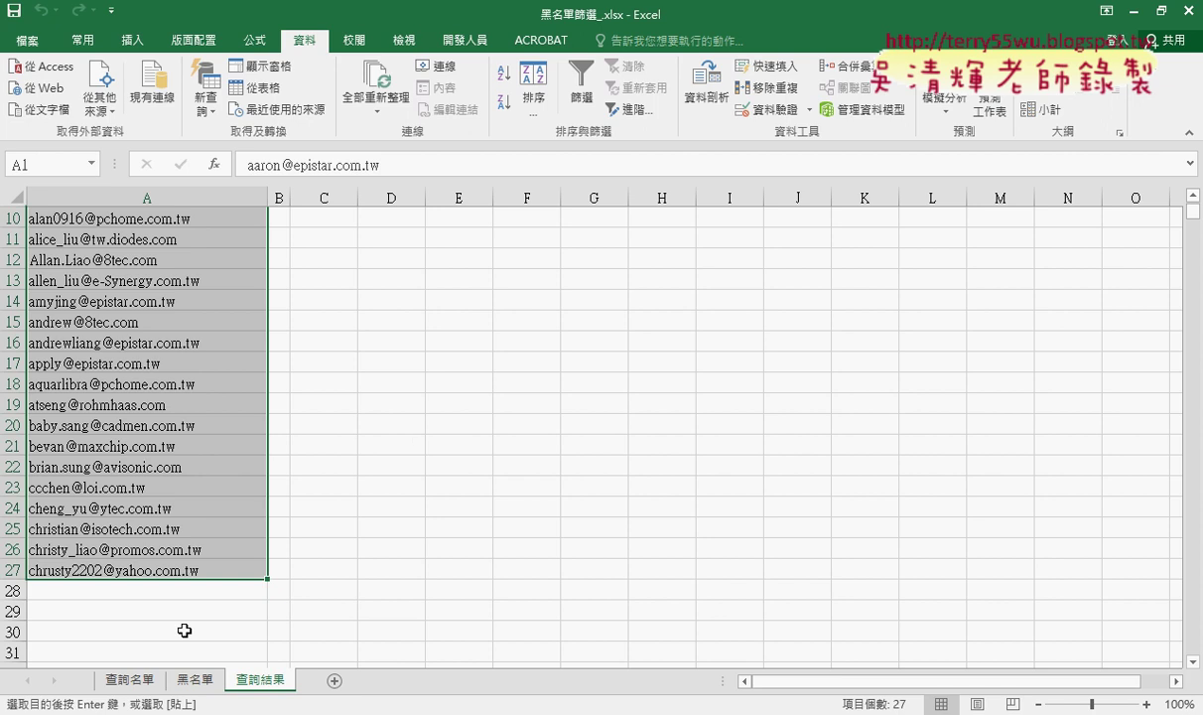
Step: On 查詢名單, remove the filter and delete the COUNTIF formulas in column B
{"action": "left_click", "coordinate": [140, 680]}
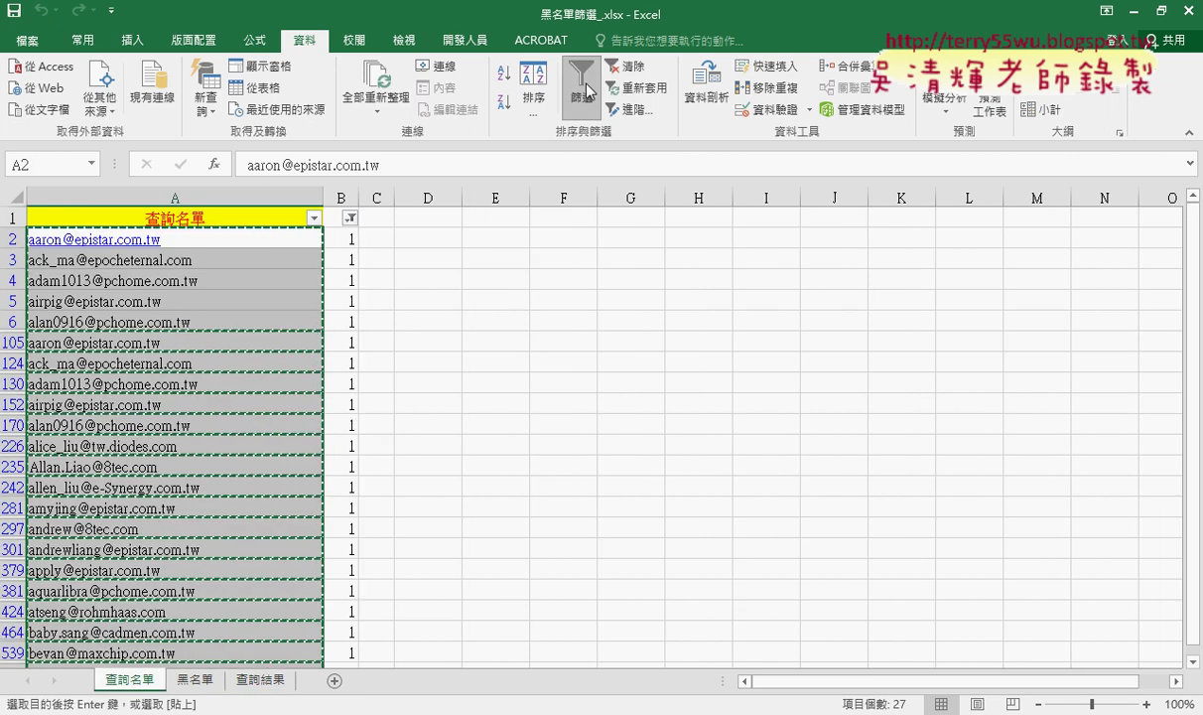
{"action": "key", "text": "ctrl+shift+l"}
{"action": "left_click", "coordinate": [350, 238]}
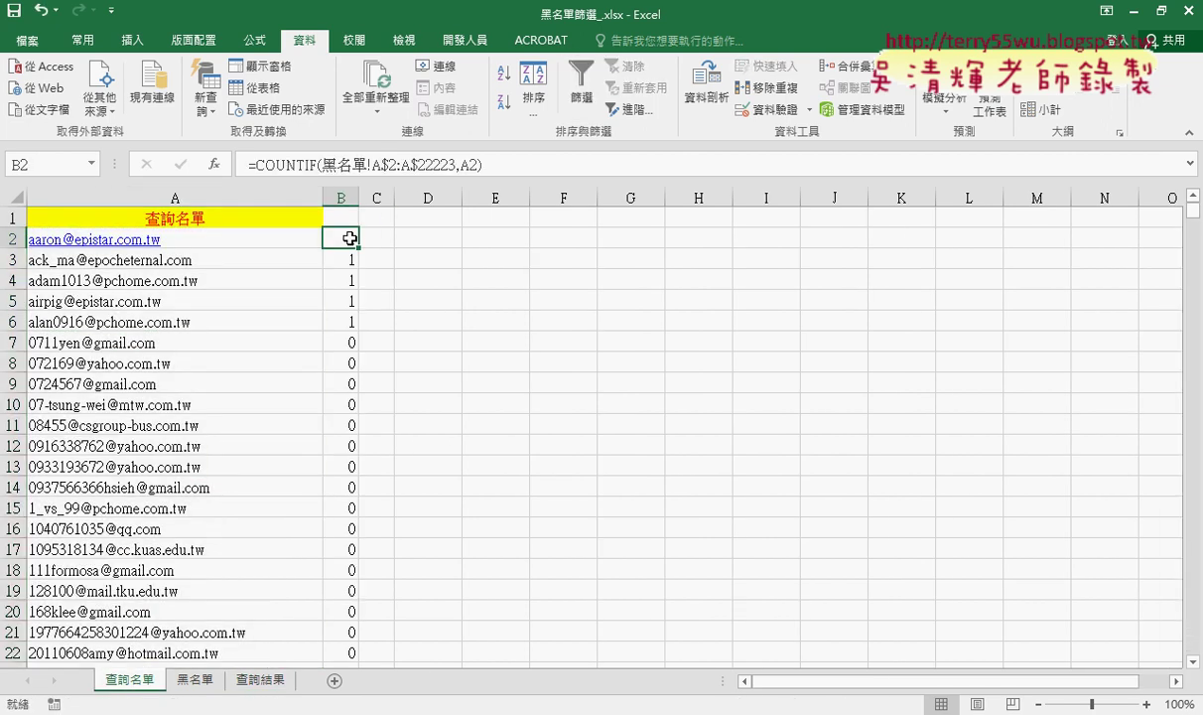
{"action": "key", "text": "ctrl+shift+Down"}
{"action": "key", "text": "ctrl+BackSpace"}
{"action": "key", "text": "Delete"}
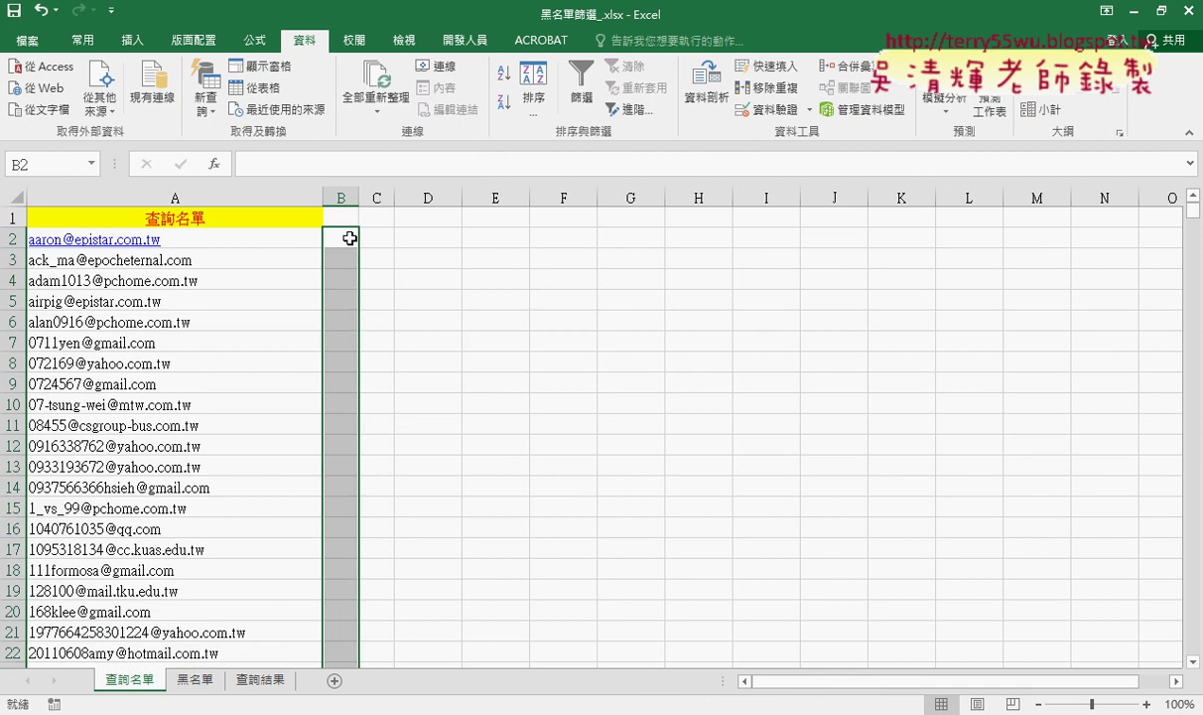
Step: On 查詢結果, clear column A with 清除 and rerun the 黑名單篩選 macro
{"action": "left_click", "coordinate": [260, 680]}
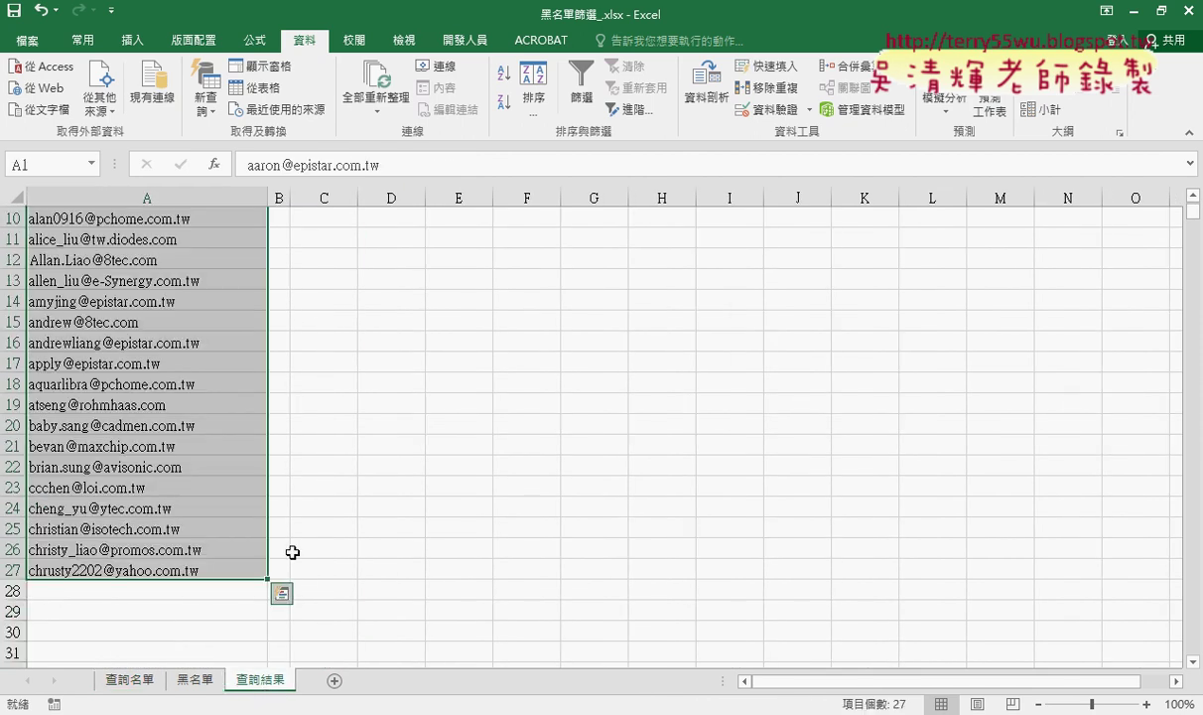
{"action": "scroll", "coordinate": [317, 466], "scroll_direction": "up", "scroll_amount": 3}
{"action": "left_click", "coordinate": [404, 292]}
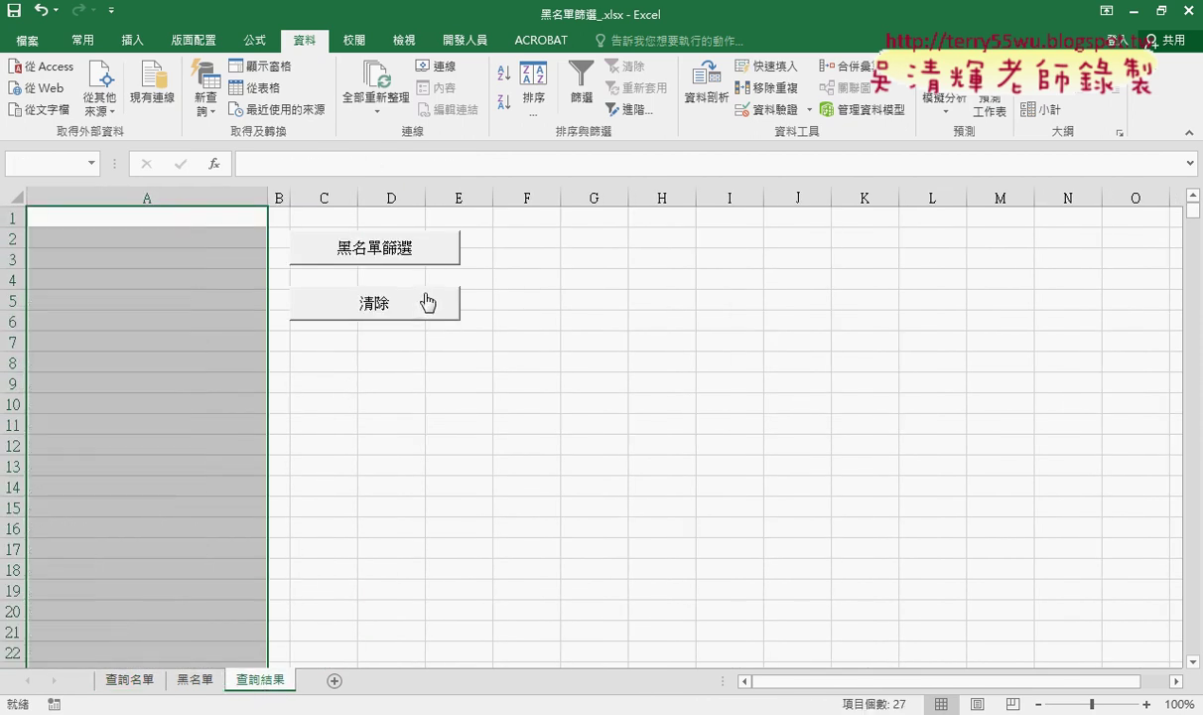
{"action": "left_click", "coordinate": [407, 244]}
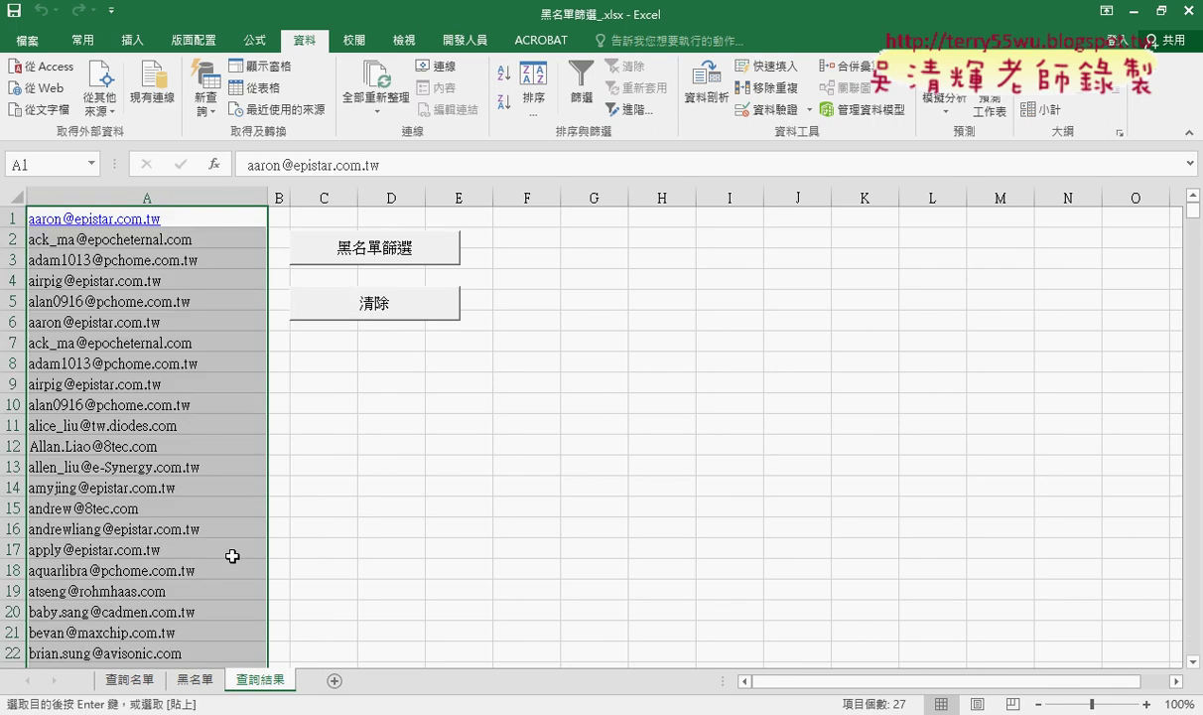
{"action": "scroll", "coordinate": [305, 474], "scroll_direction": "down", "scroll_amount": 2}
{"action": "scroll", "coordinate": [305, 475], "scroll_direction": "down", "scroll_amount": 2}
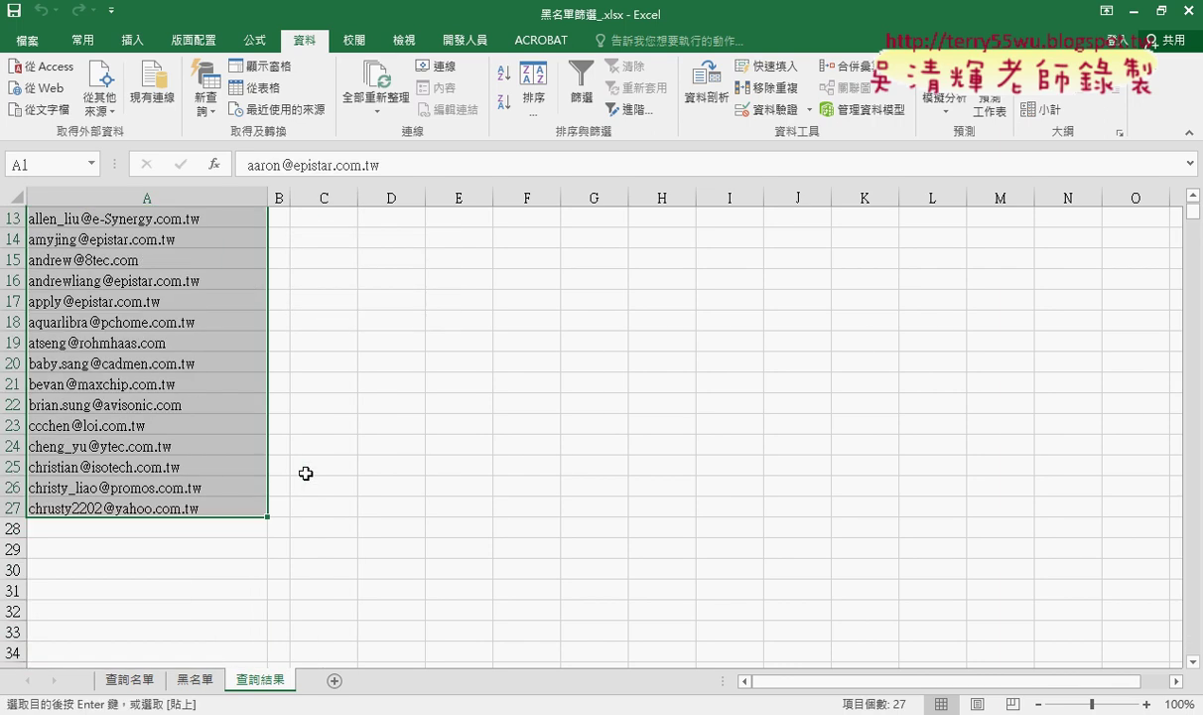
Step: Unfilter 查詢名單 and confirm column B's COUNTIF formulas stop at B1000
{"action": "left_click", "coordinate": [129, 679]}
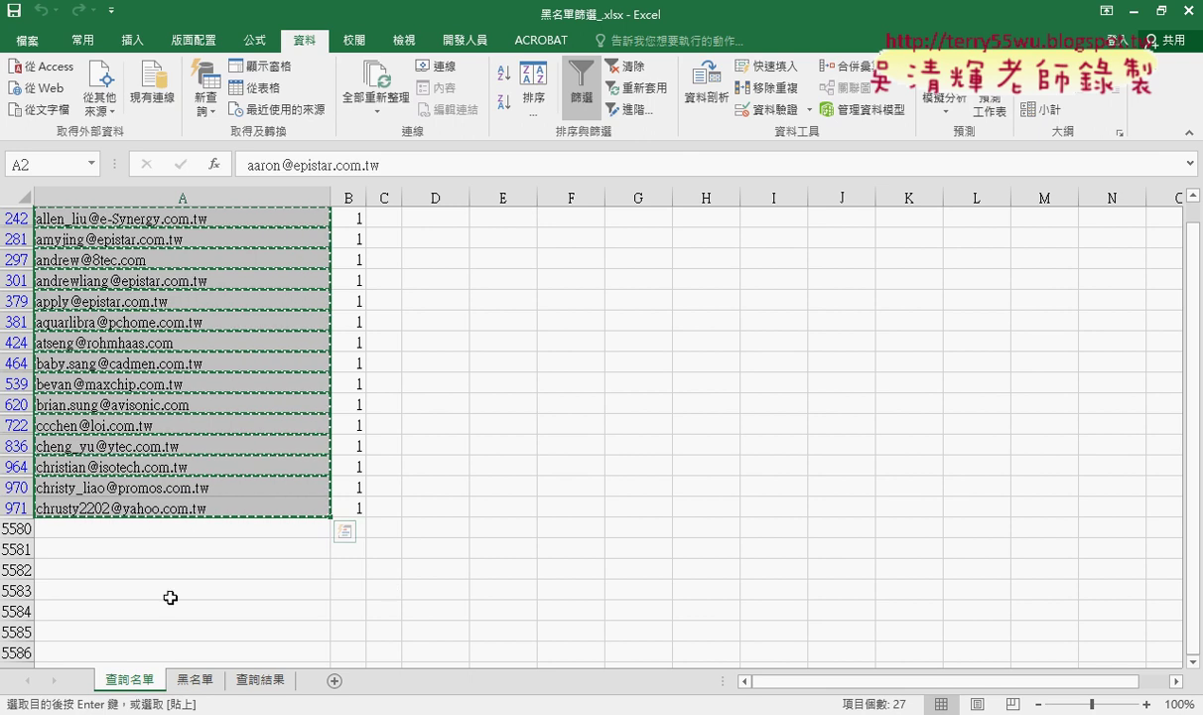
{"action": "left_click", "coordinate": [623, 66]}
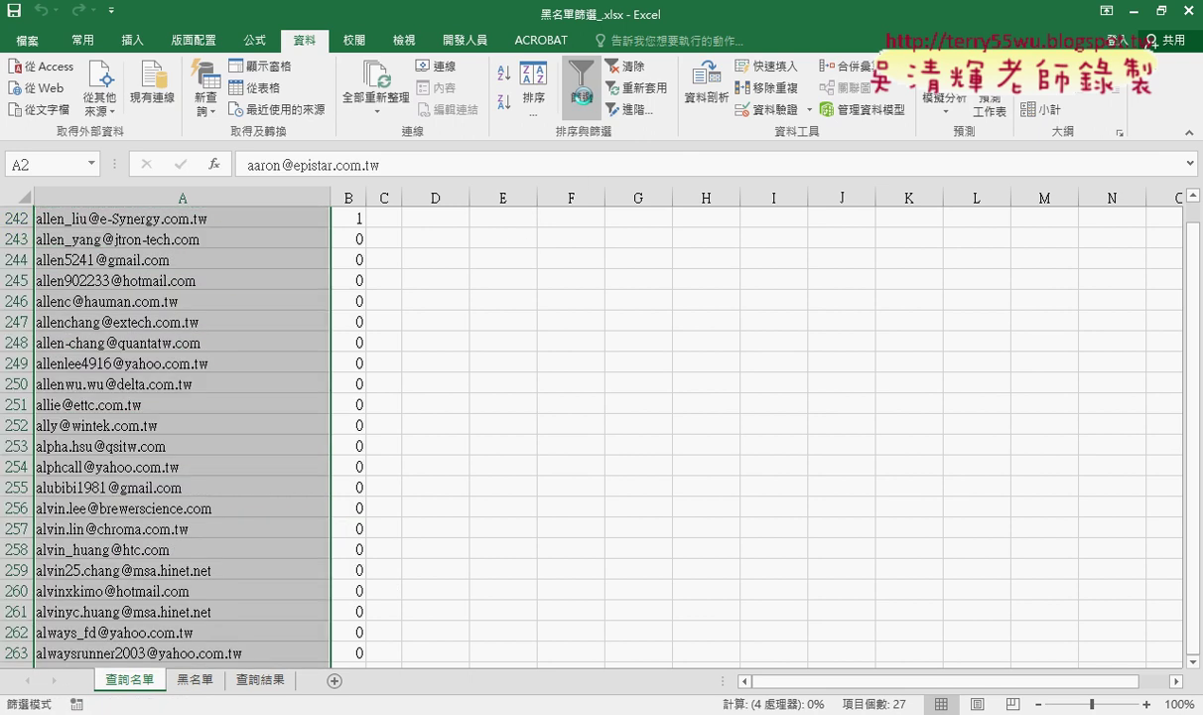
{"action": "scroll", "coordinate": [389, 444], "scroll_direction": "down", "scroll_amount": 7}
{"action": "scroll", "coordinate": [389, 444], "scroll_direction": "down", "scroll_amount": 5}
{"action": "scroll", "coordinate": [325, 489], "scroll_direction": "down", "scroll_amount": 9}
{"action": "left_click", "coordinate": [327, 487]}
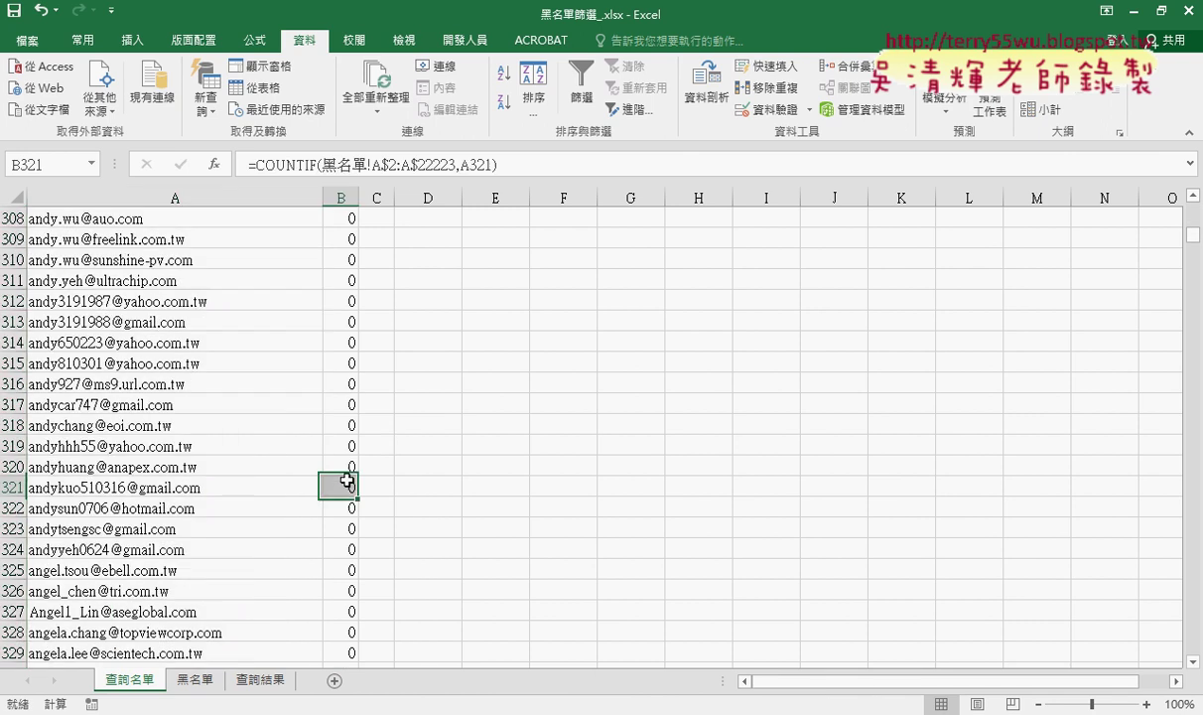
{"action": "key", "text": "ctrl+Down"}
{"action": "scroll", "coordinate": [925, 536], "scroll_direction": "down", "scroll_amount": 3}
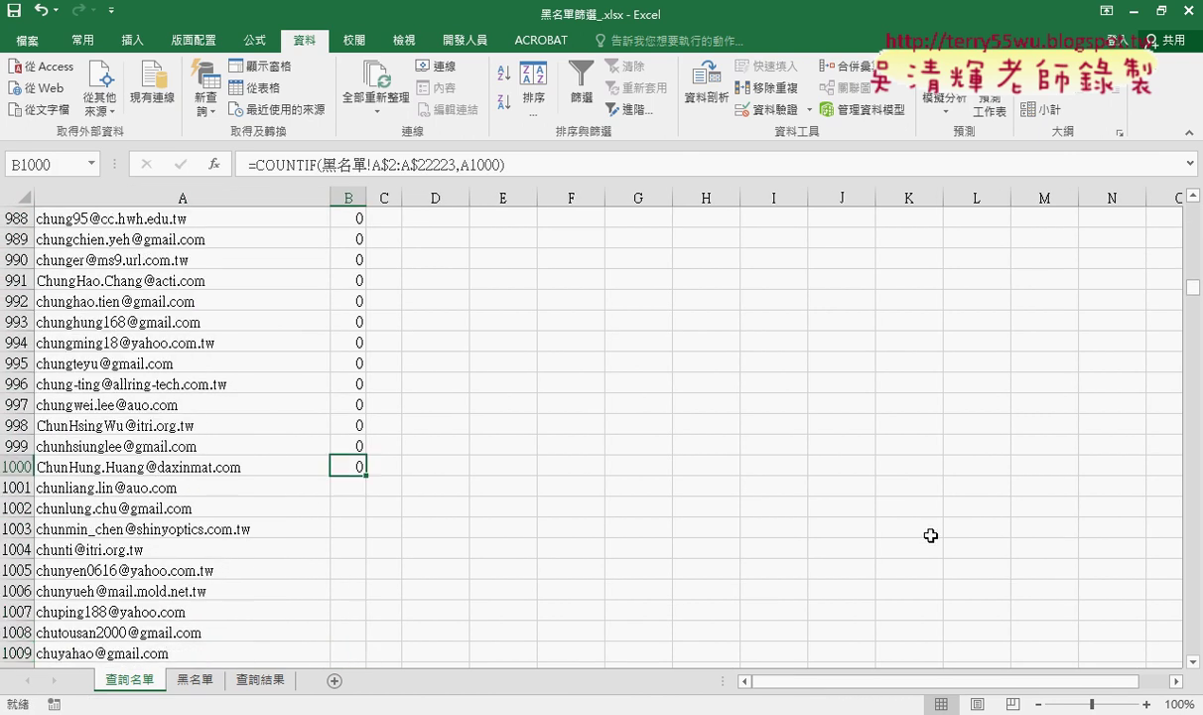
{"action": "scroll", "coordinate": [925, 538], "scroll_direction": "down", "scroll_amount": 1}
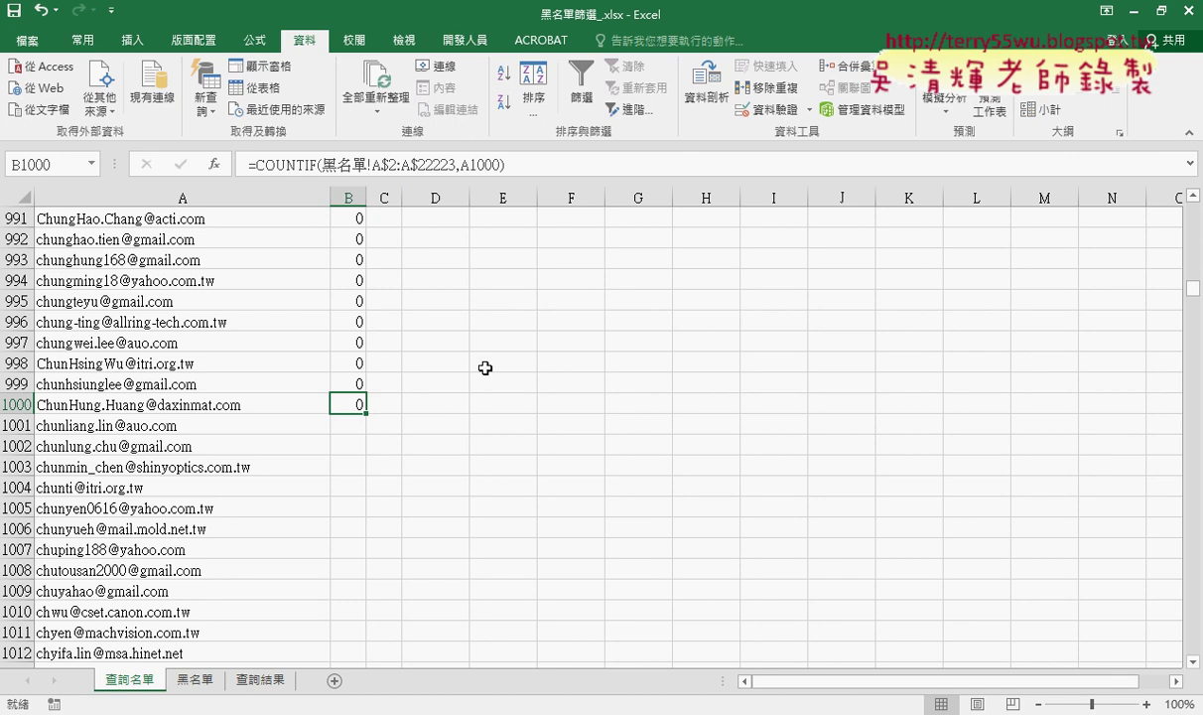
{"action": "left_click", "coordinate": [473, 44]}
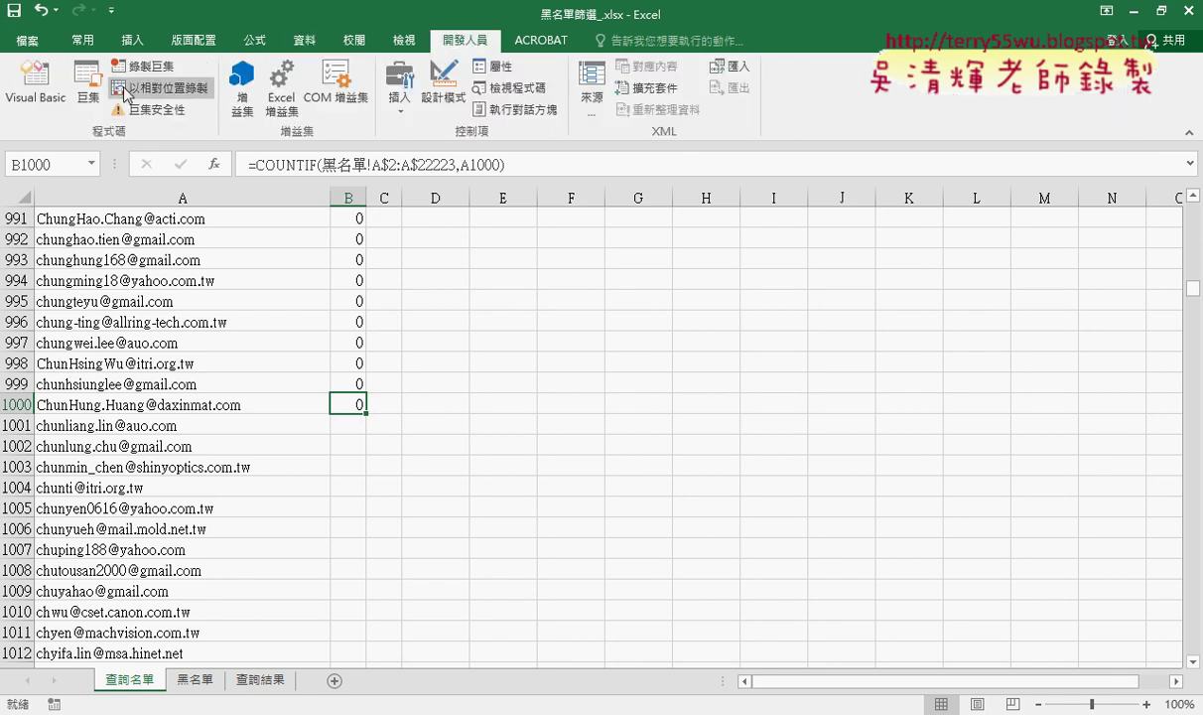
{"action": "left_click", "coordinate": [35, 84]}
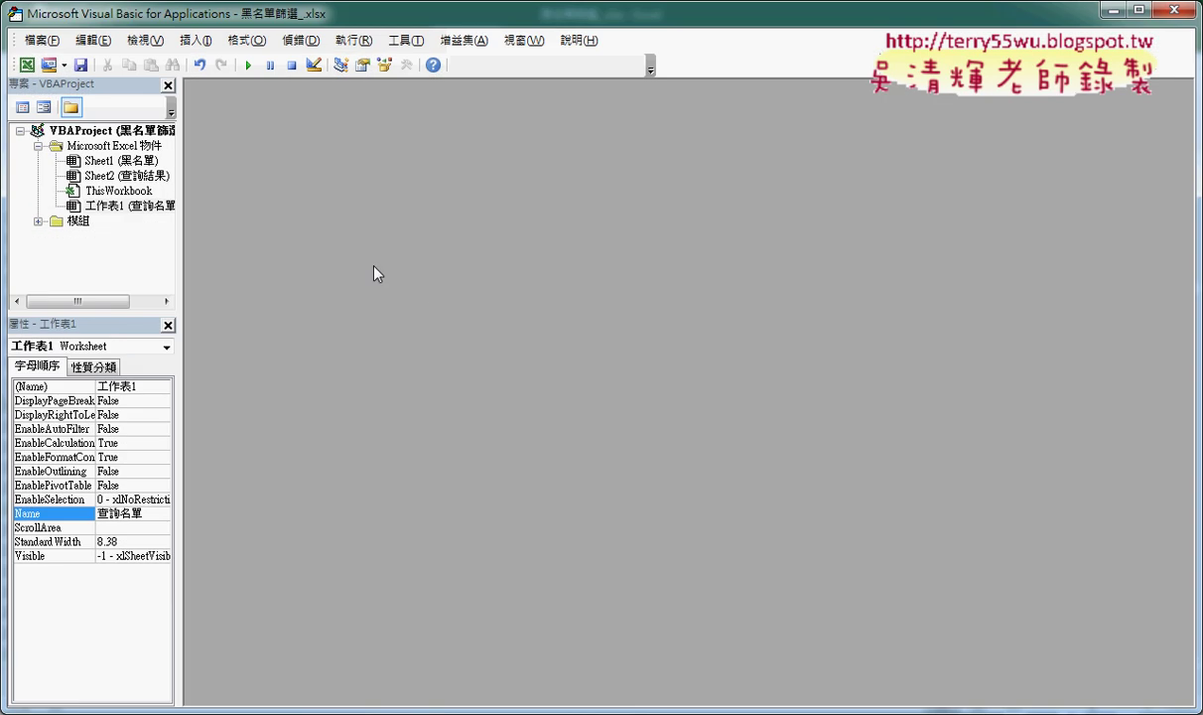
{"action": "double_click", "coordinate": [77, 221]}
{"action": "double_click", "coordinate": [102, 238]}
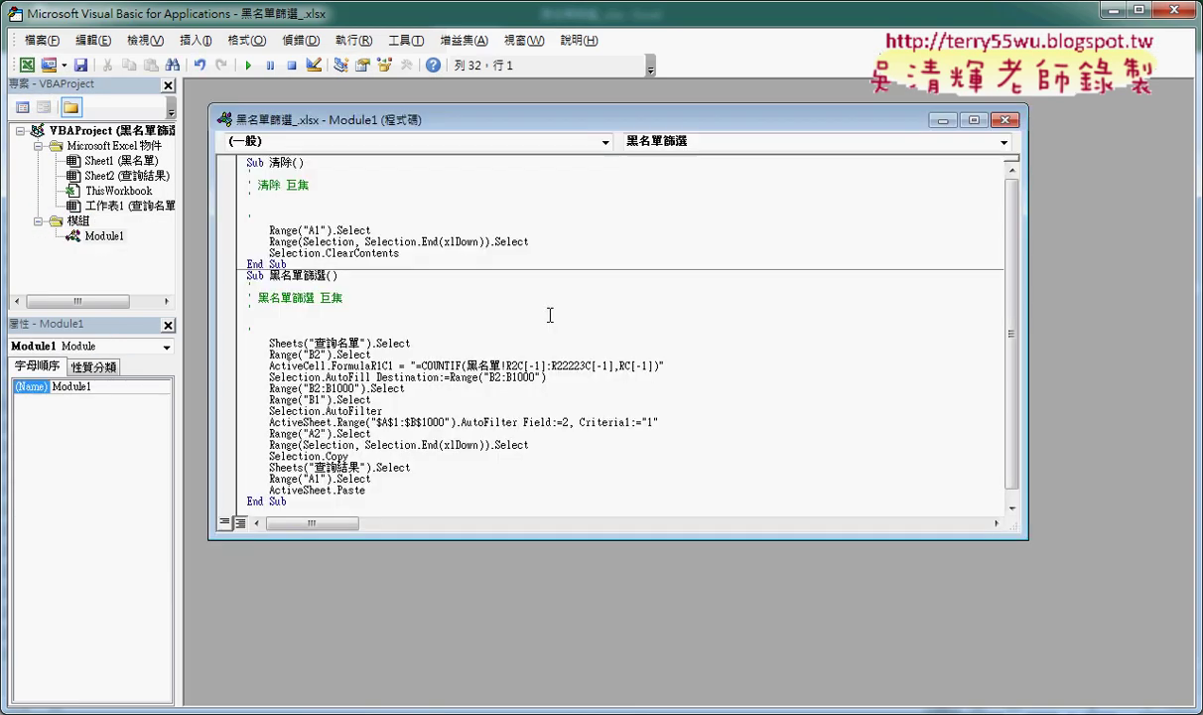
{"action": "double_click", "coordinate": [551, 126]}
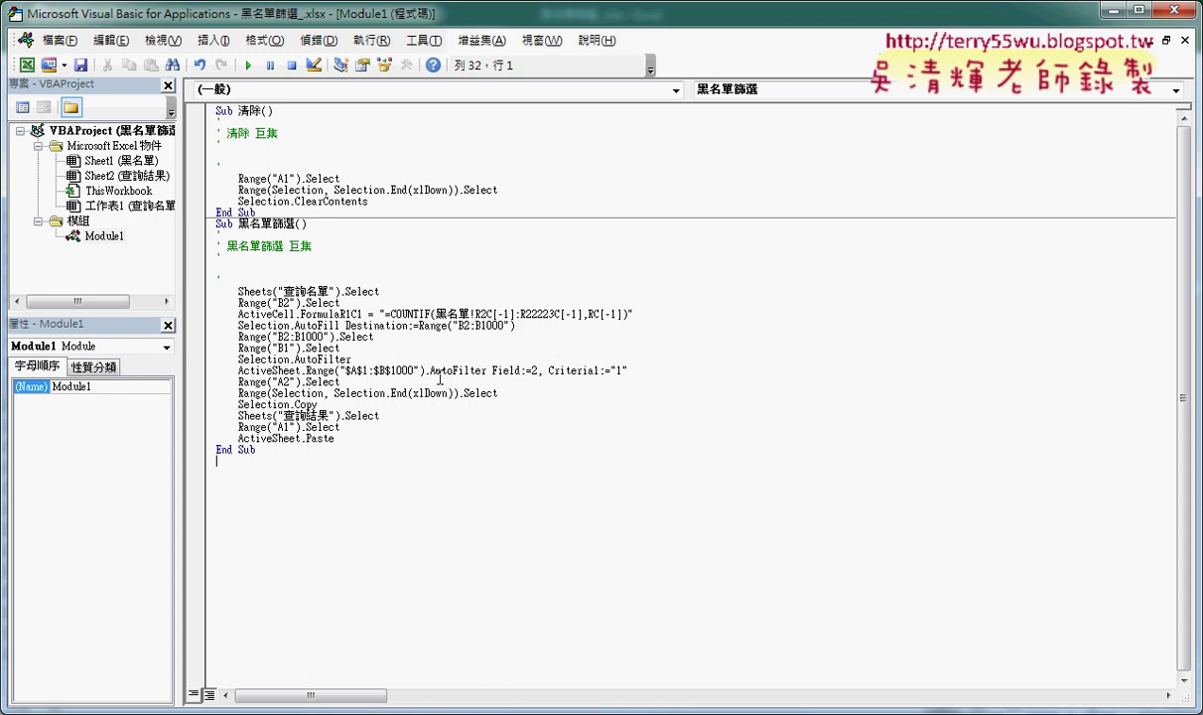
{"action": "left_click_drag", "start_coordinate": [416, 370], "coordinate": [392, 371]}
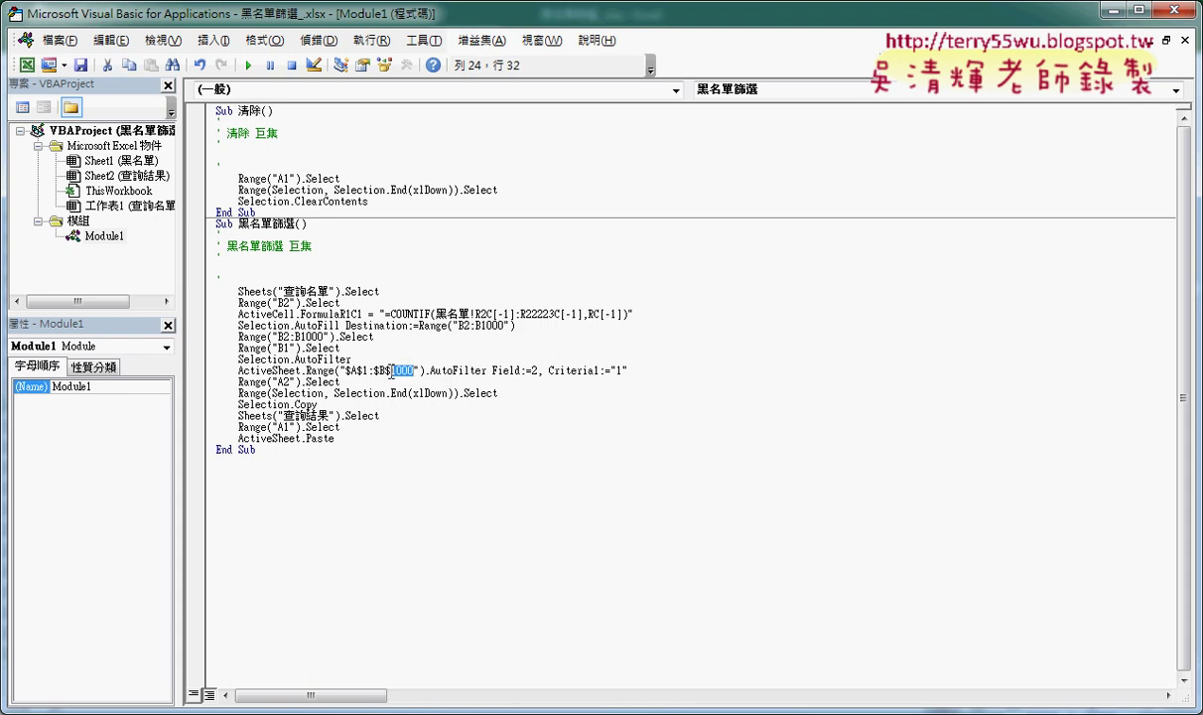
{"action": "left_click_drag", "start_coordinate": [504, 325], "coordinate": [488, 325]}
{"action": "left_click_drag", "start_coordinate": [415, 371], "coordinate": [392, 370]}
{"action": "left_click", "coordinate": [1109, 10]}
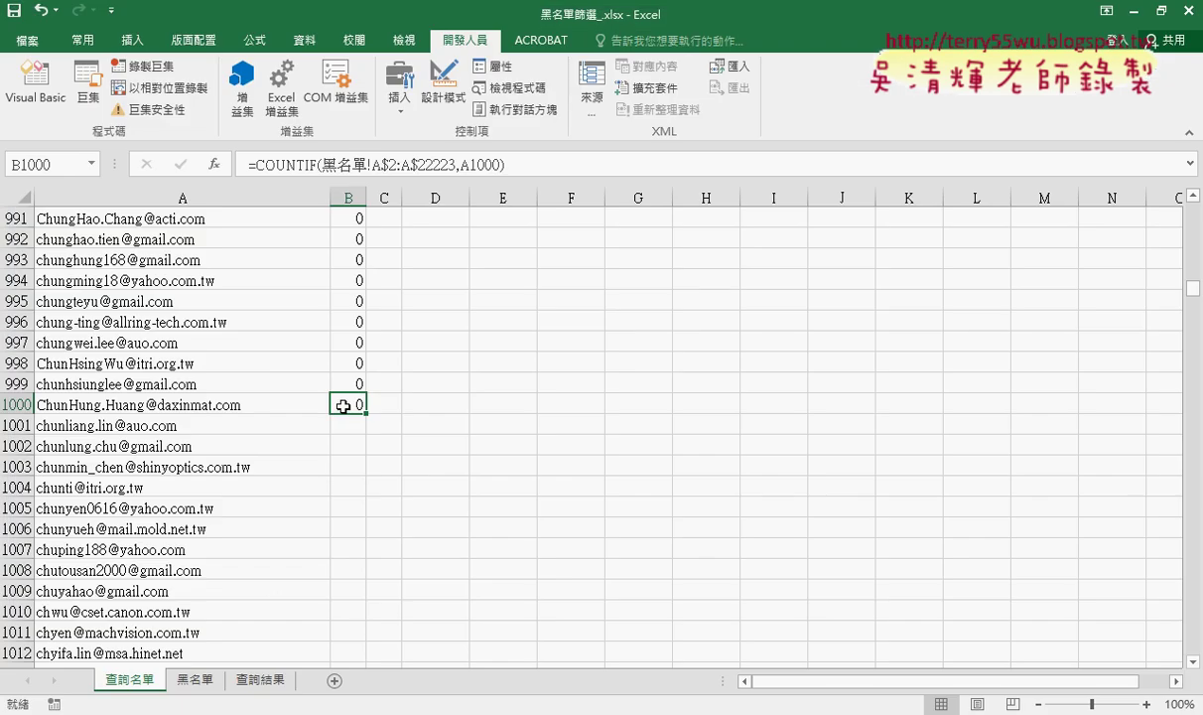
Step: On 查詢結果, empty column A with the 清除 button, then run 黑名單篩選 again
{"action": "left_click", "coordinate": [258, 677]}
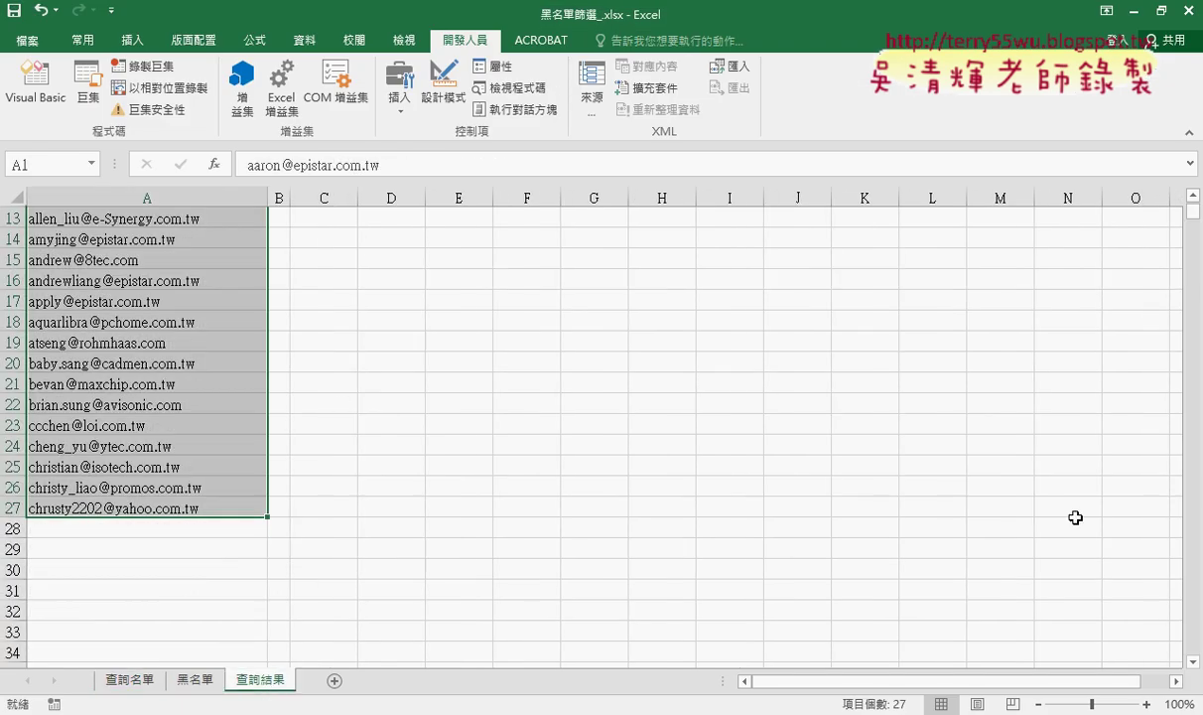
{"action": "left_click", "coordinate": [1192, 196]}
{"action": "left_click", "coordinate": [1193, 196]}
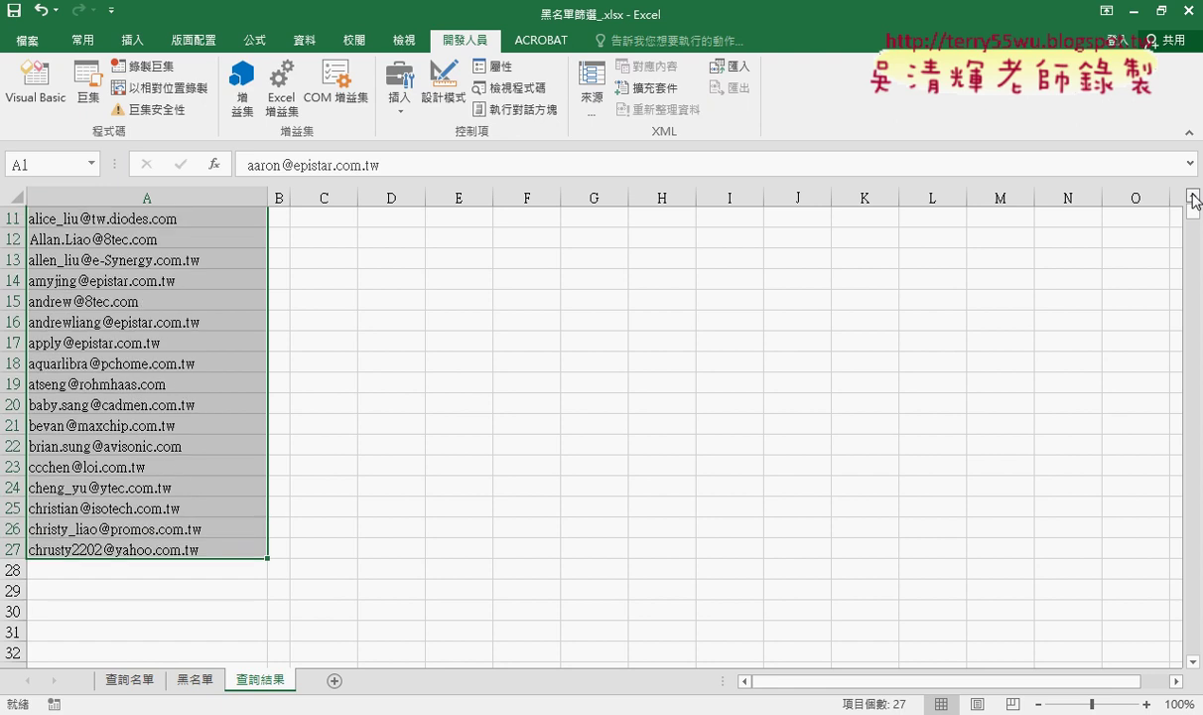
{"action": "left_click", "coordinate": [1193, 196]}
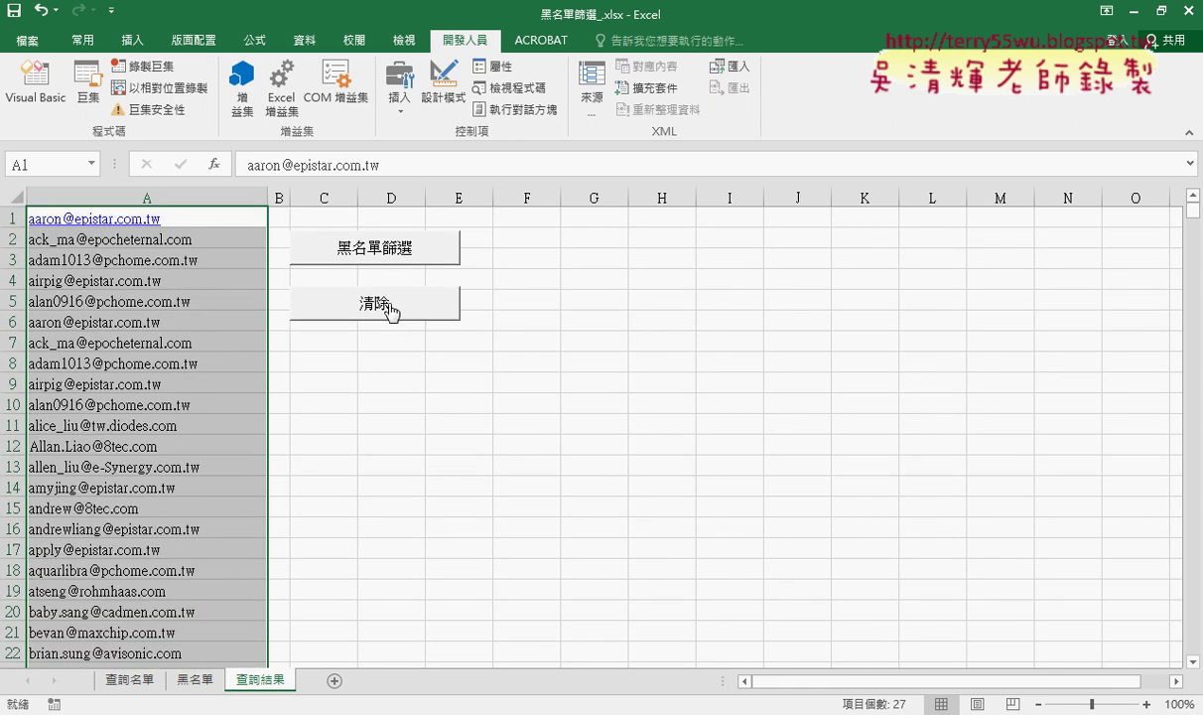
{"action": "left_click", "coordinate": [392, 311]}
{"action": "left_click", "coordinate": [388, 244]}
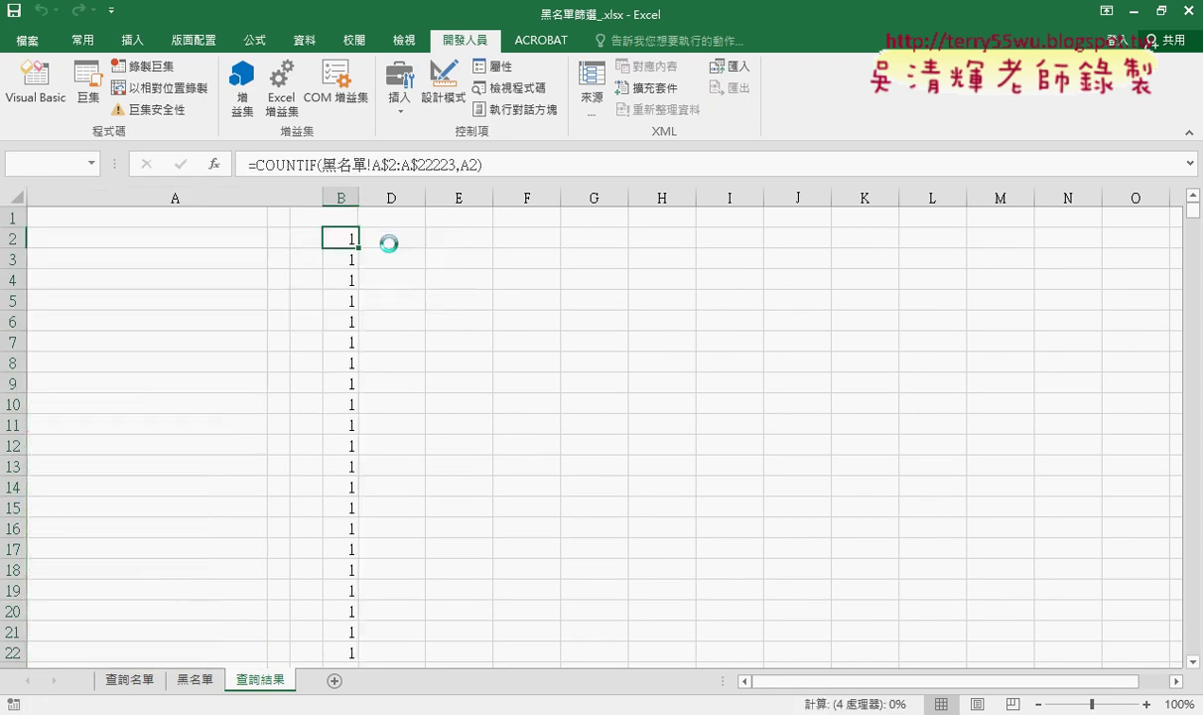